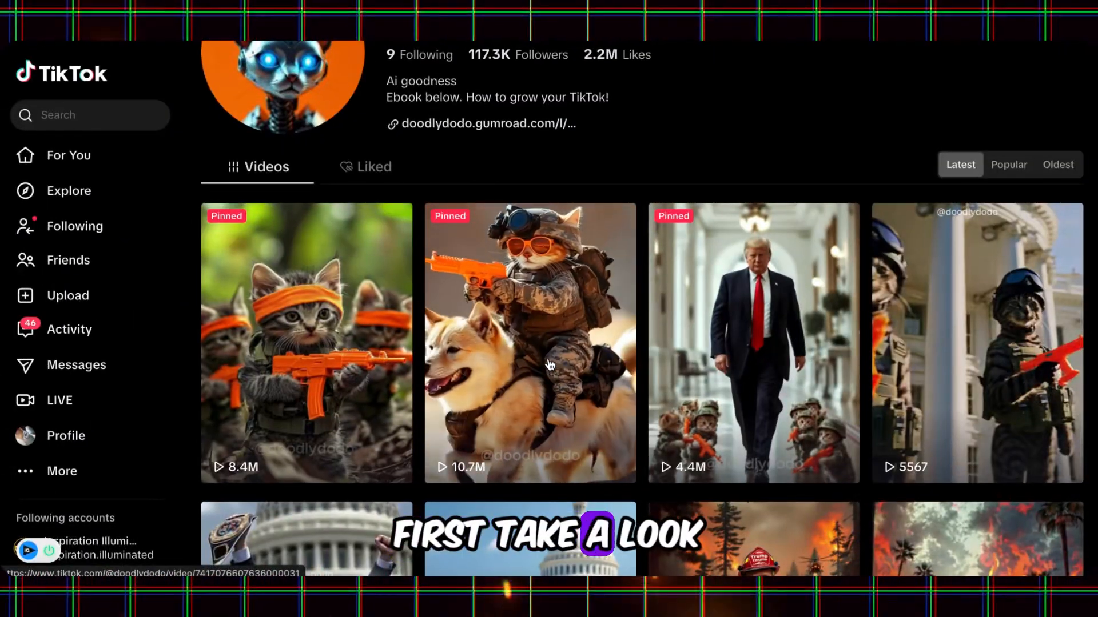
Open the pinned video of the kitten soldier riding a dog and download it.
left_click(549, 364)
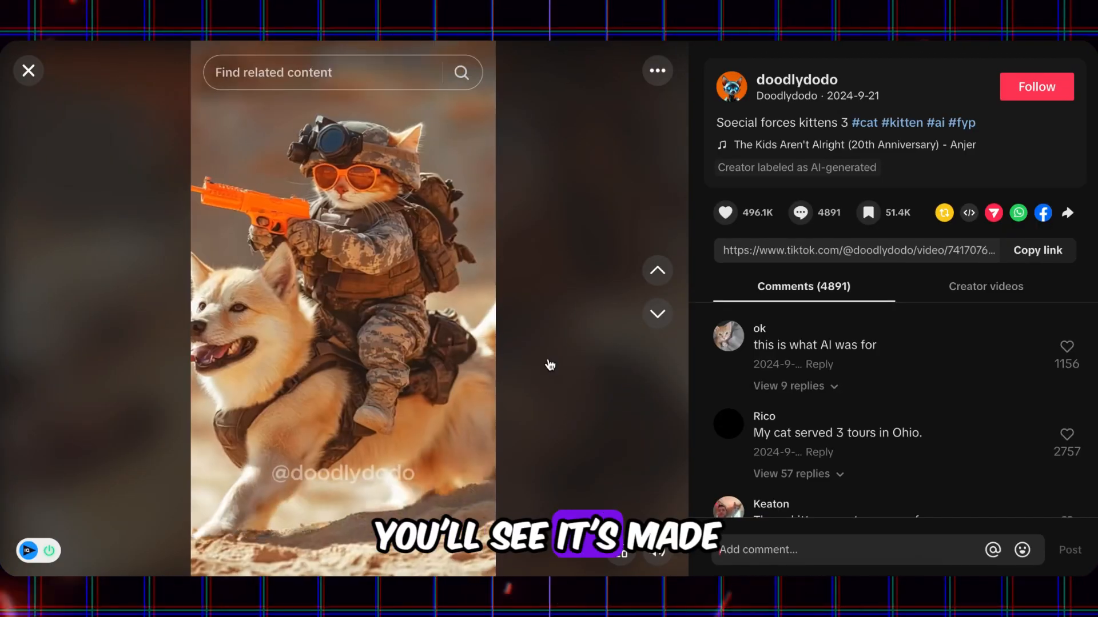
right_click(456, 252)
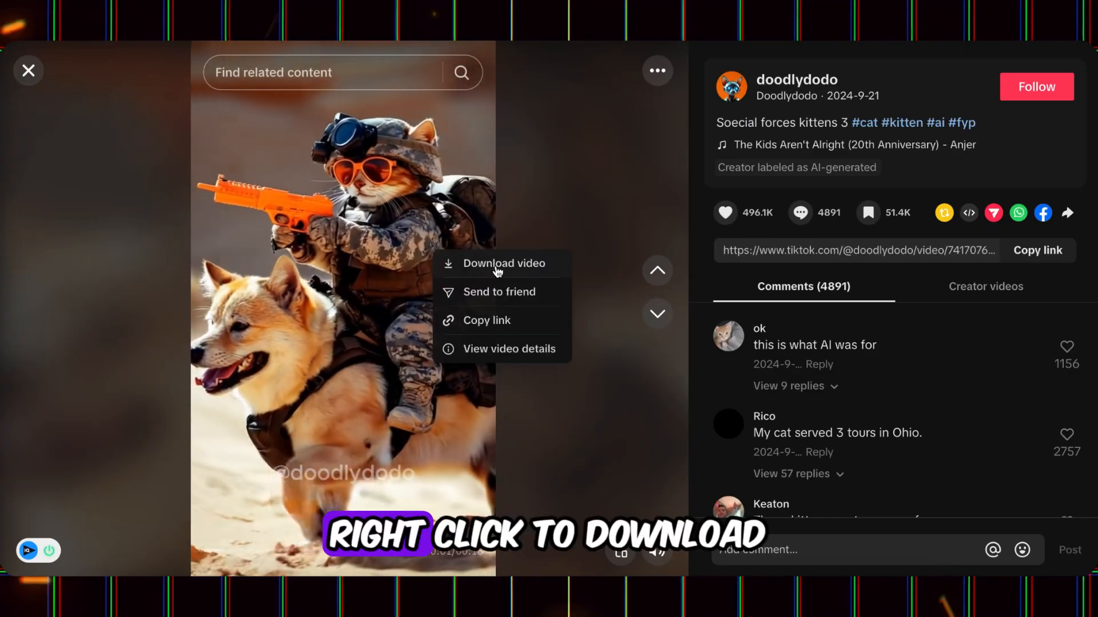
left_click(497, 265)
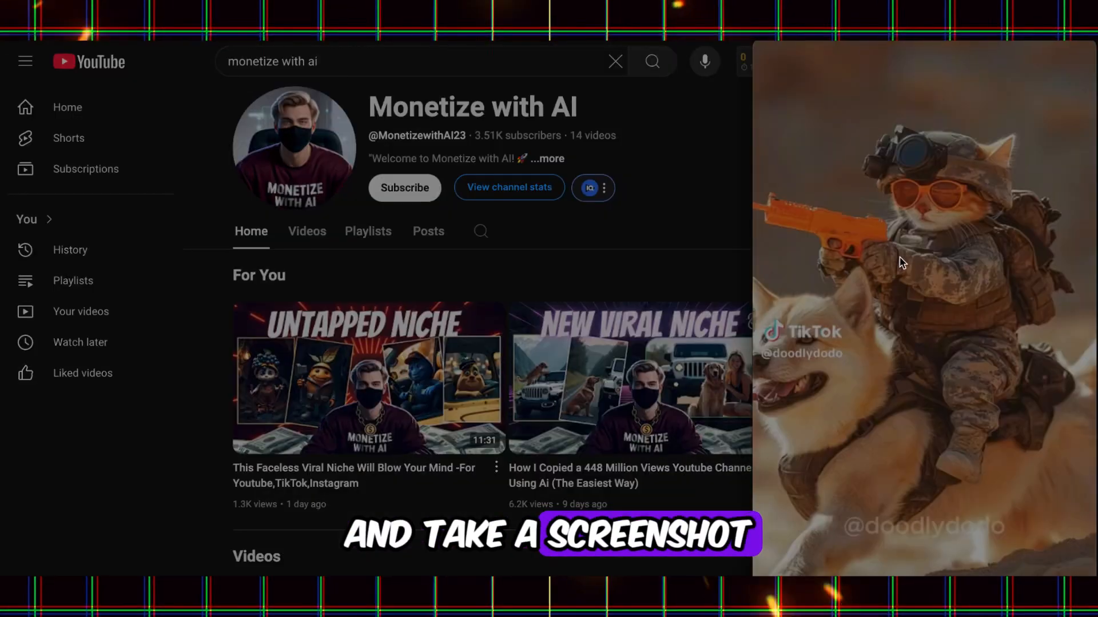
Play the downloaded kitten soldier video, pausing at its different scenes to capture screenshots of them.
key("space")
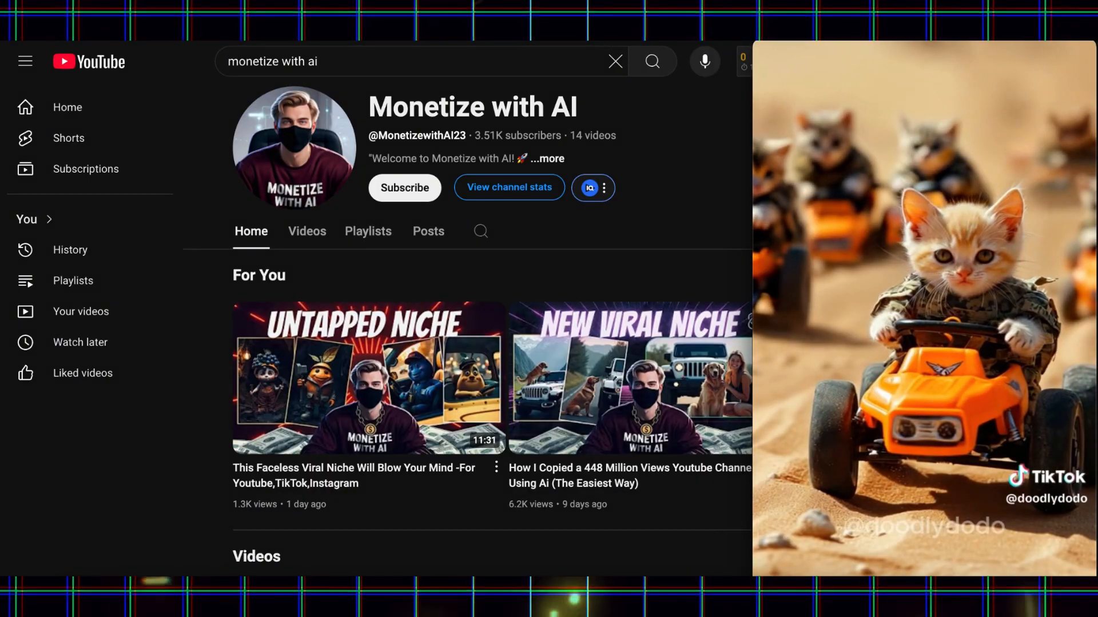
left_click(991, 477)
left_click(923, 522)
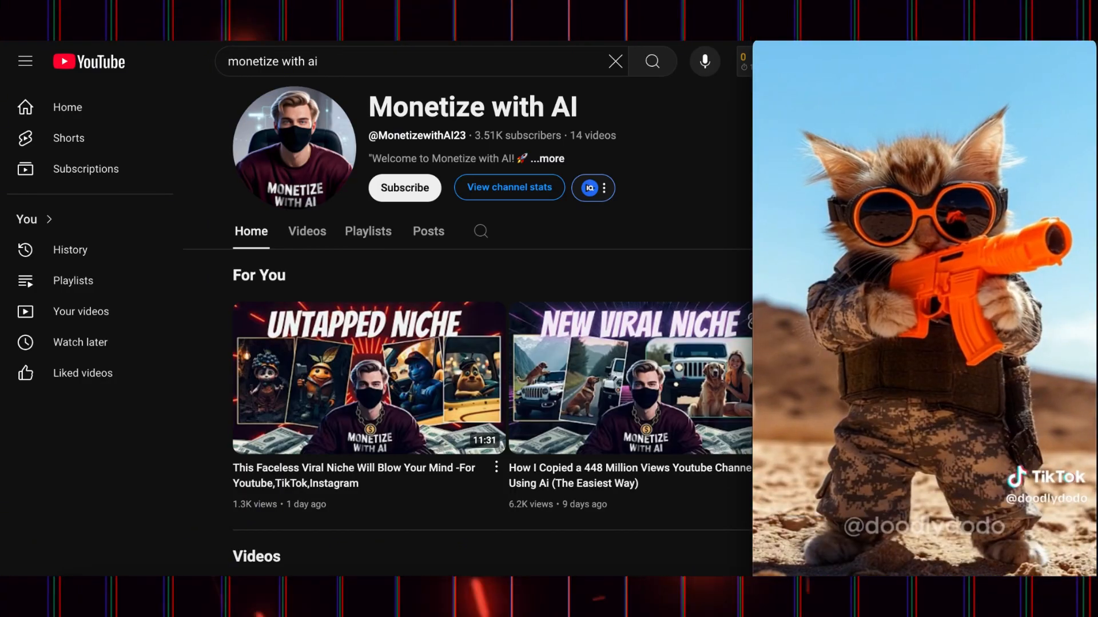
left_click(921, 521)
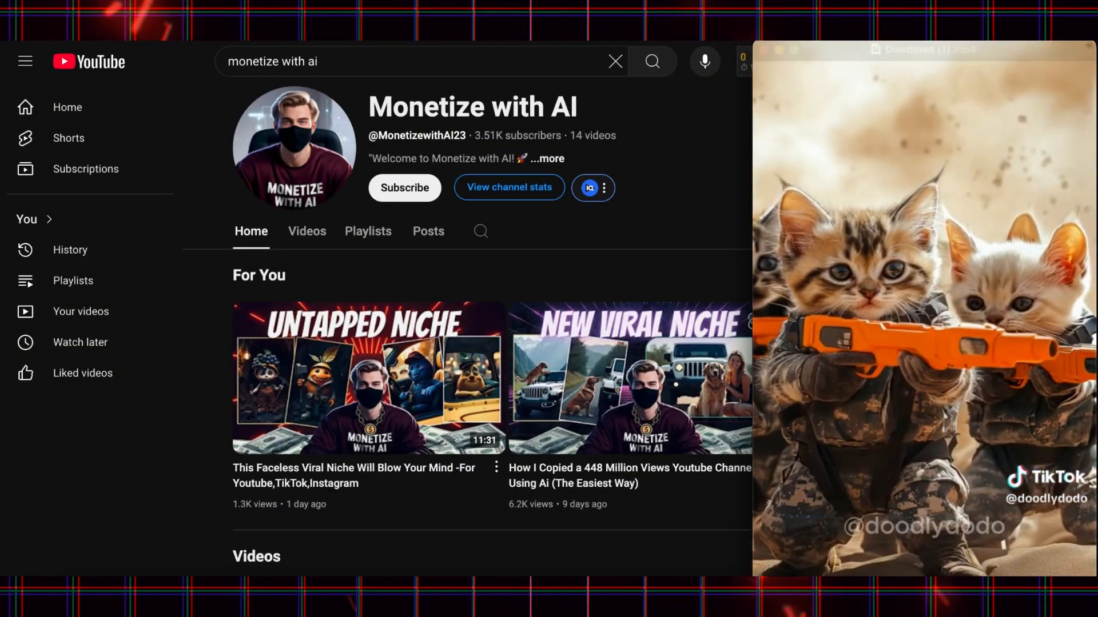
key("shift+super+5")
key("Escape")
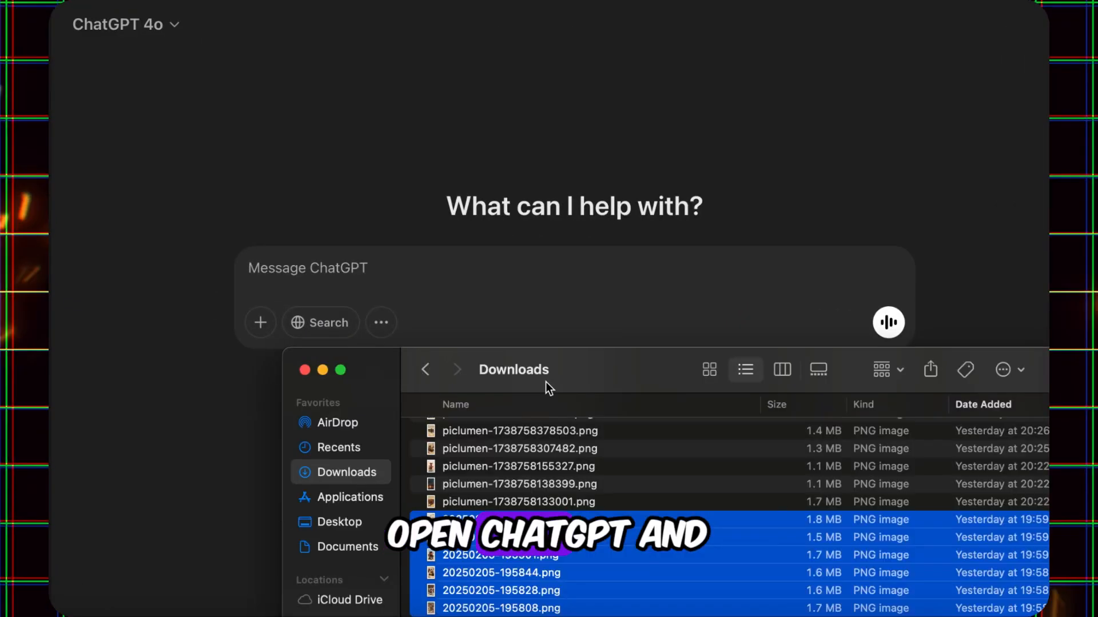
In ChatGPT, attach the six screenshots and request 6 detailed, photorealistic 8k kitten-soldier prompts for Flux AI, plus minimax ai animation prompts for each image.
left_click_drag(503, 573, 482, 306)
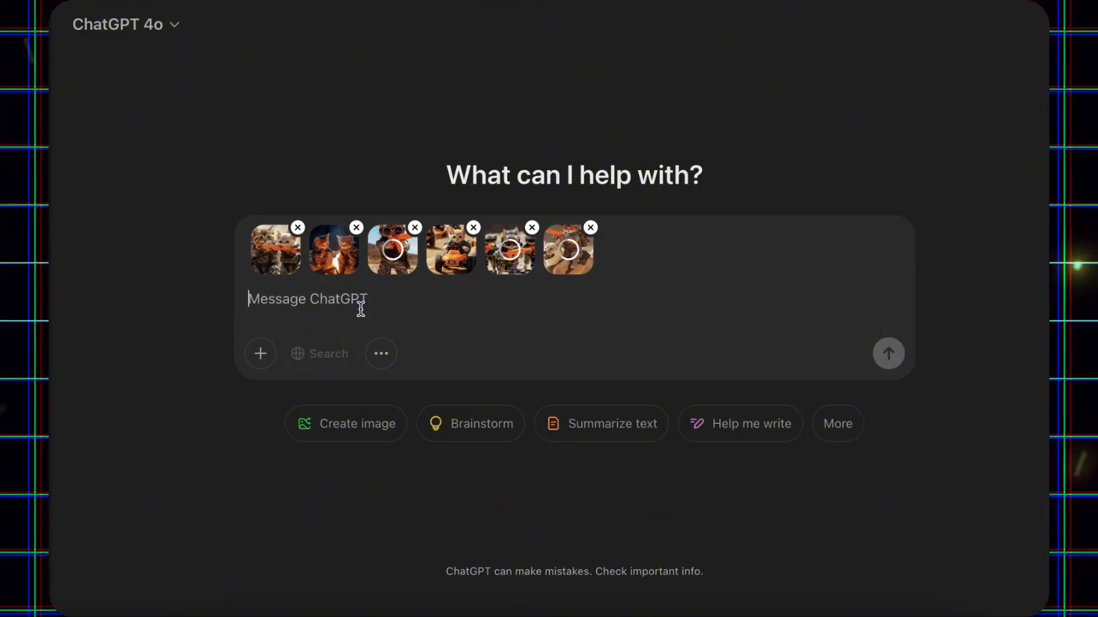
type("I want to re-create of kitten as solider, the pictures for your reference are a set of video screenshots it. Please analyze and give me 6 prompts for [Flux AI ] to generate pictures , and then give me prompt for each image to animate them in [minimax ai]. I want consistency. Each prompt should be at least 4-5 detailed sentences. Make it photorealistic. Hyperrealistic style, 8k..")
left_click_drag(248, 269, 573, 314)
left_click(726, 324)
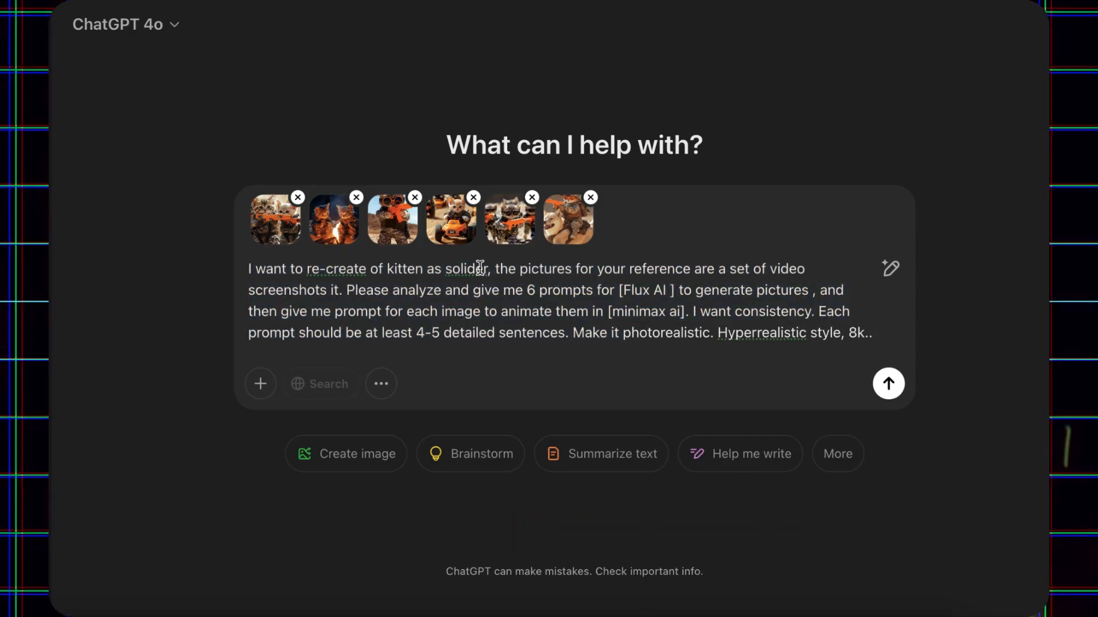
left_click_drag(249, 264, 854, 352)
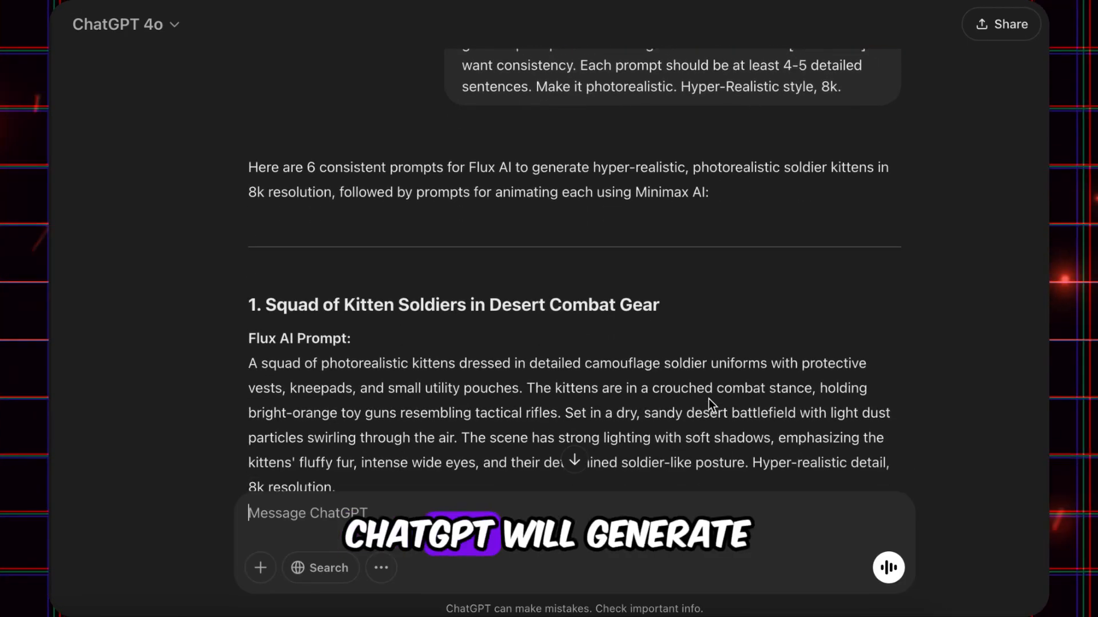
Review the Flux AI image prompts and Minimax animation prompts for the six kitten soldier scenes.
scroll(708, 399, "down", 4)
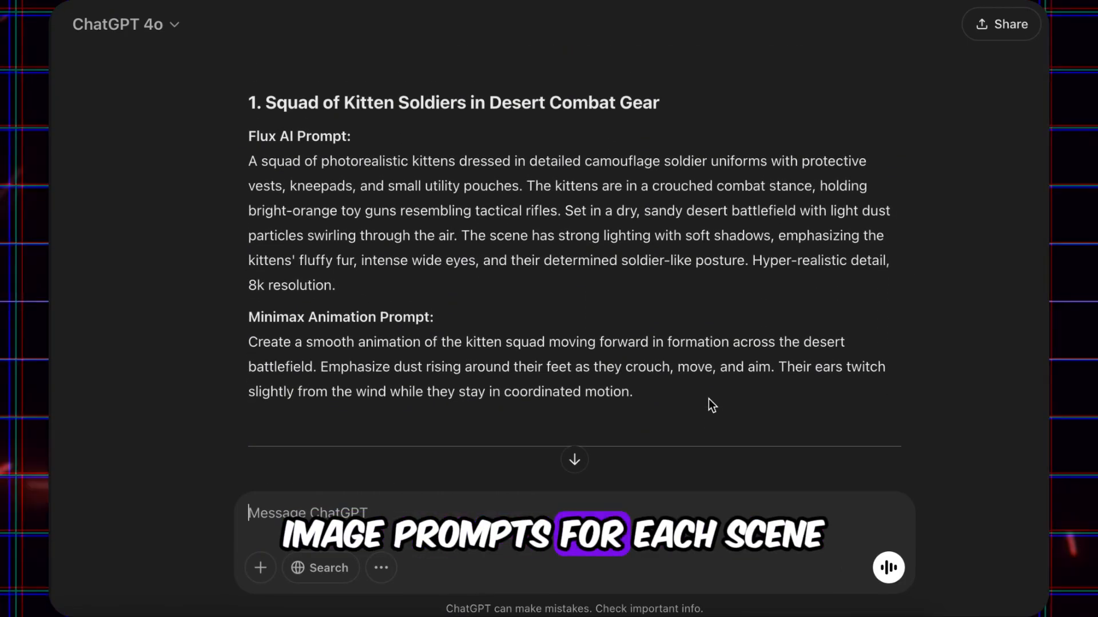
scroll(709, 399, "down", 8)
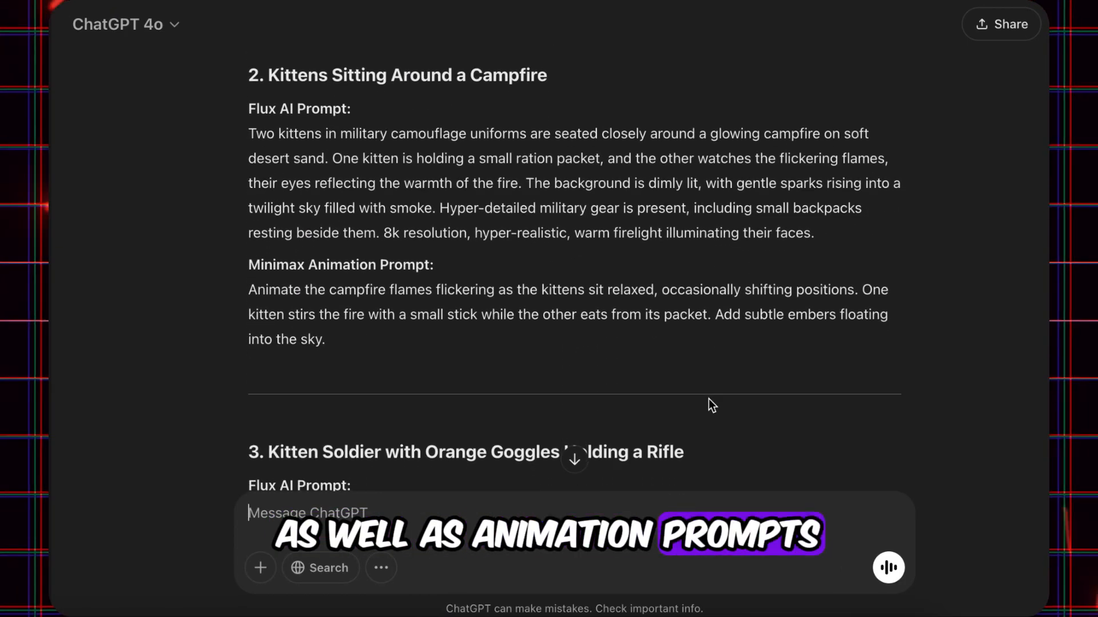
scroll(709, 399, "down", 12)
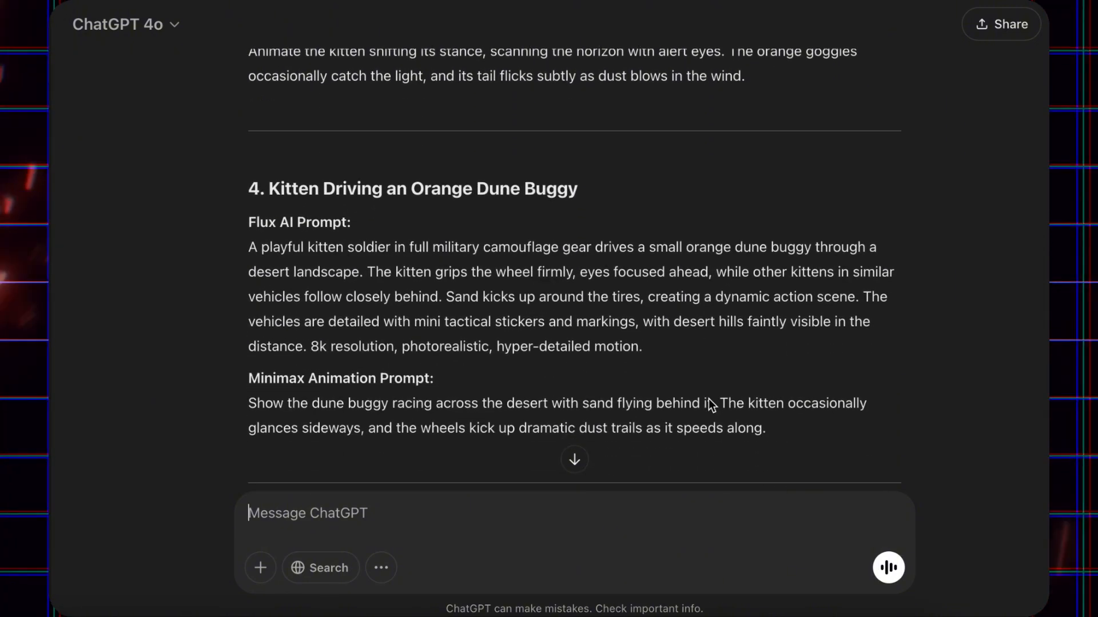
scroll(709, 399, "down", 14)
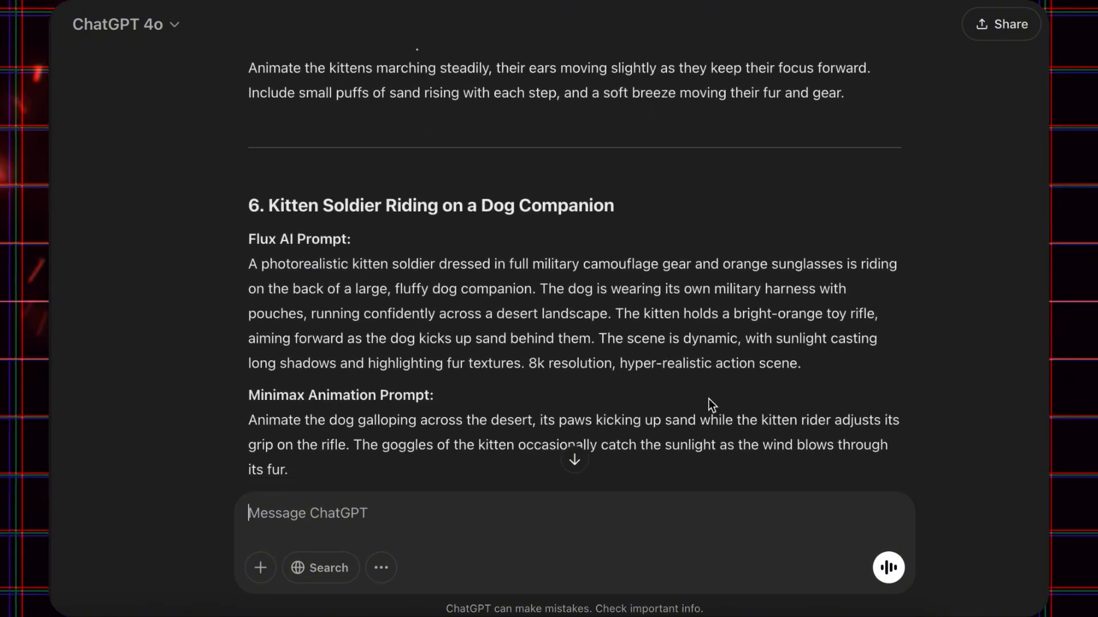
scroll(708, 399, "down", 4)
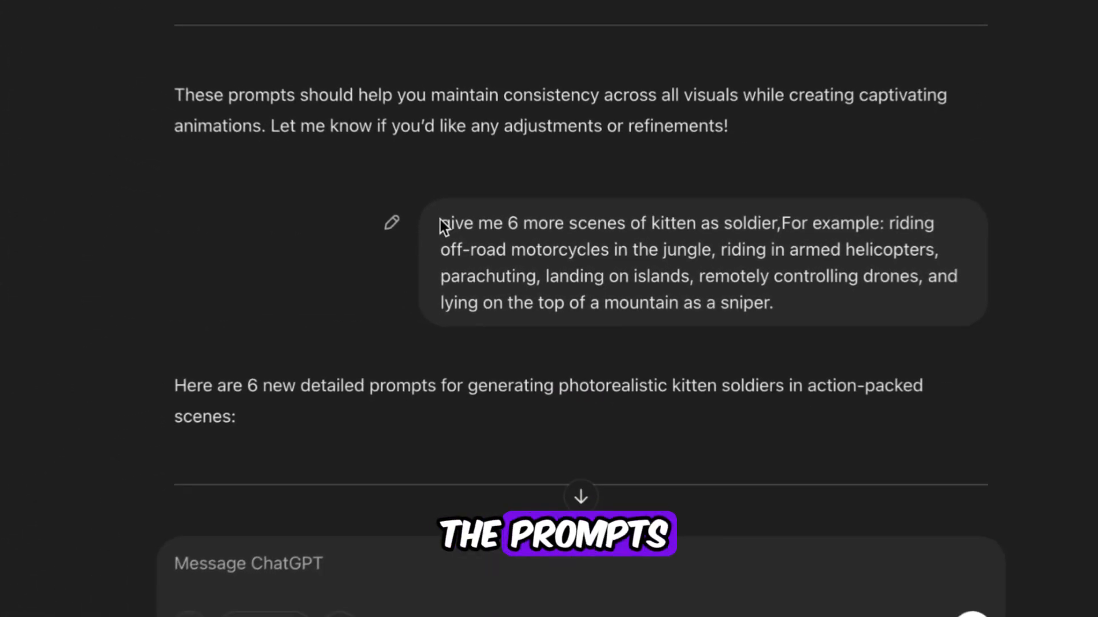
Examine the follow-up request for 6 more scenes with motorcycles, helicopters, parachuting, islands, drones and a sniper, and read its answer.
left_click_drag(440, 221, 813, 311)
left_click(598, 314)
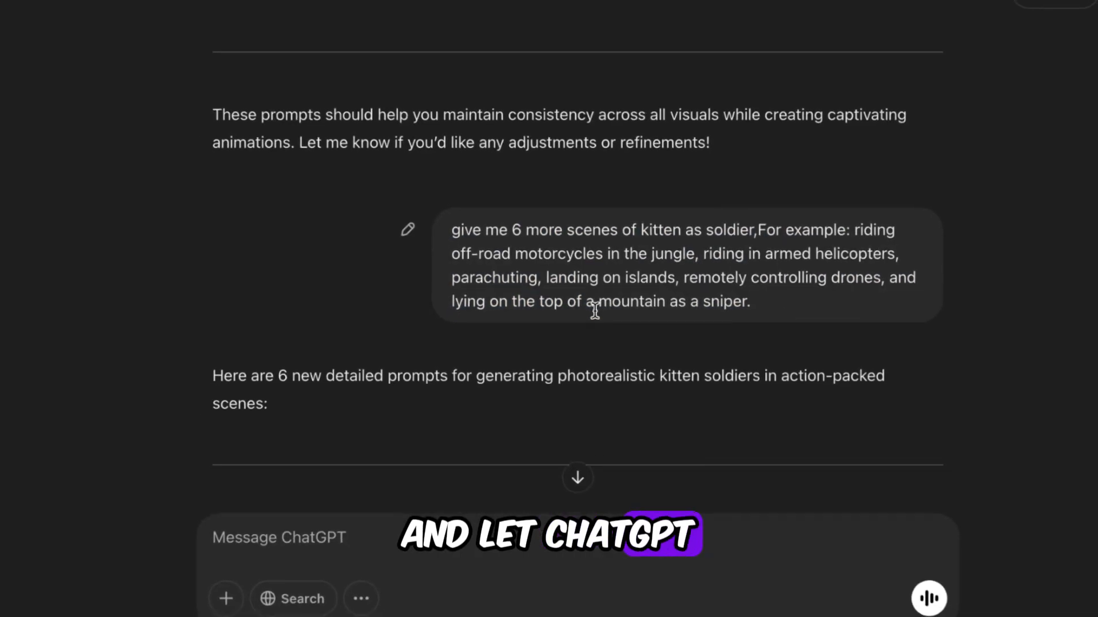
scroll(598, 313, "down", 15)
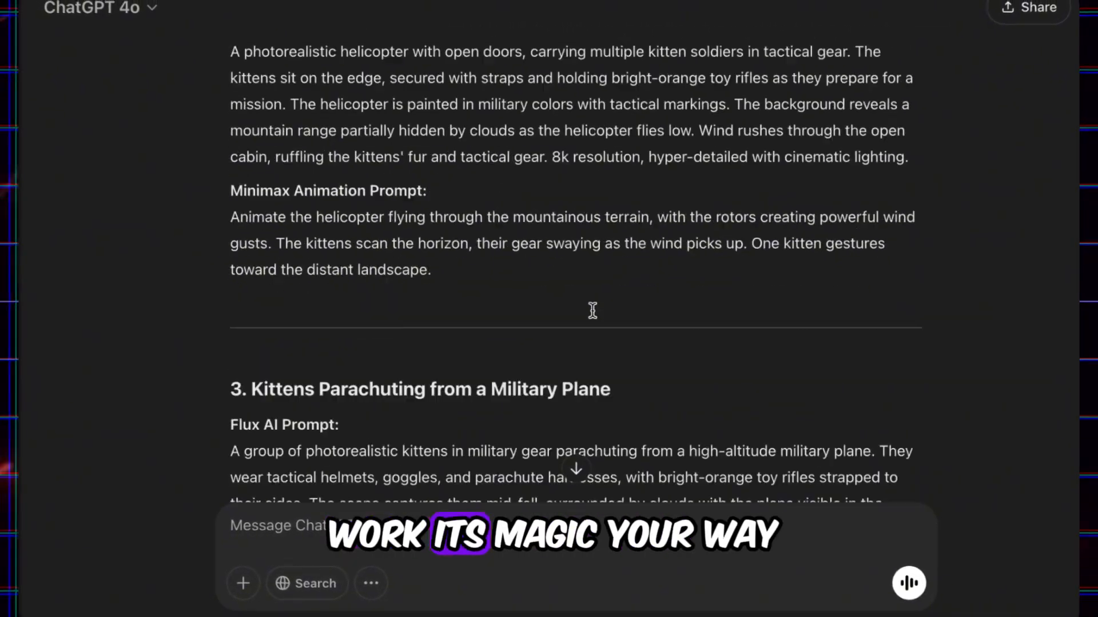
scroll(593, 310, "down", 20)
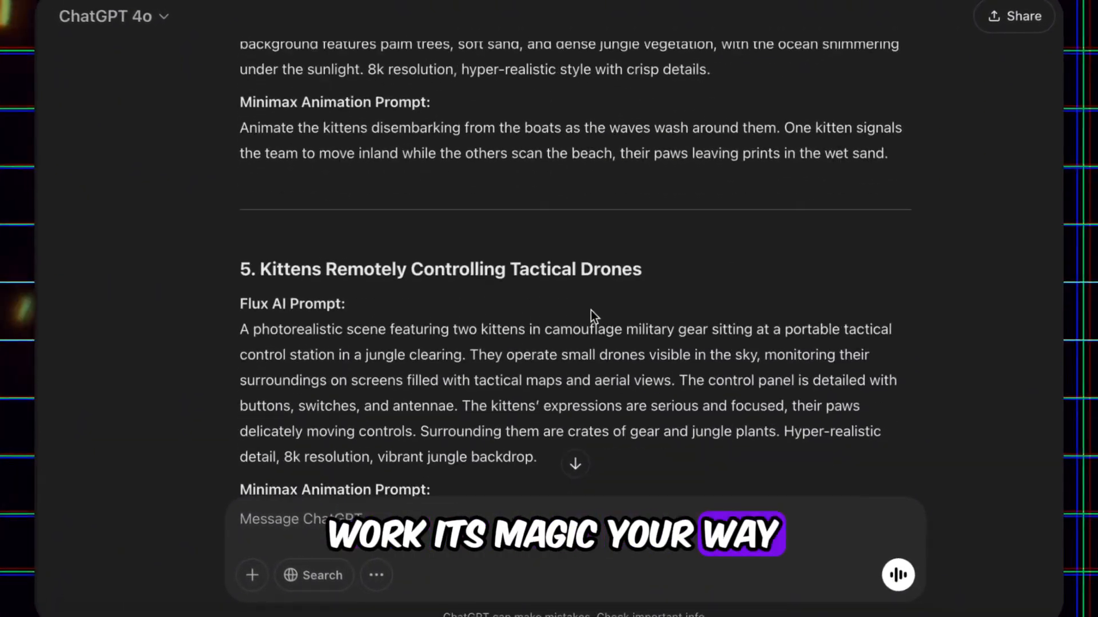
scroll(590, 310, "down", 5)
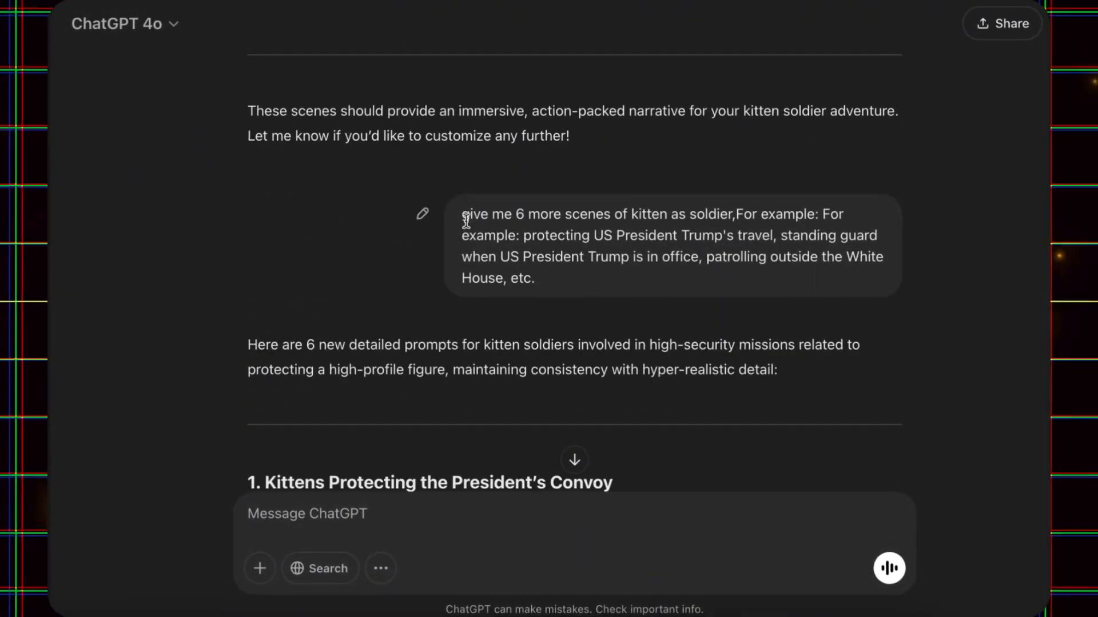
Examine the request for 6 more scenes of kittens protecting the US President and the White House, and read the prompts it produced.
left_click_drag(464, 216, 689, 276)
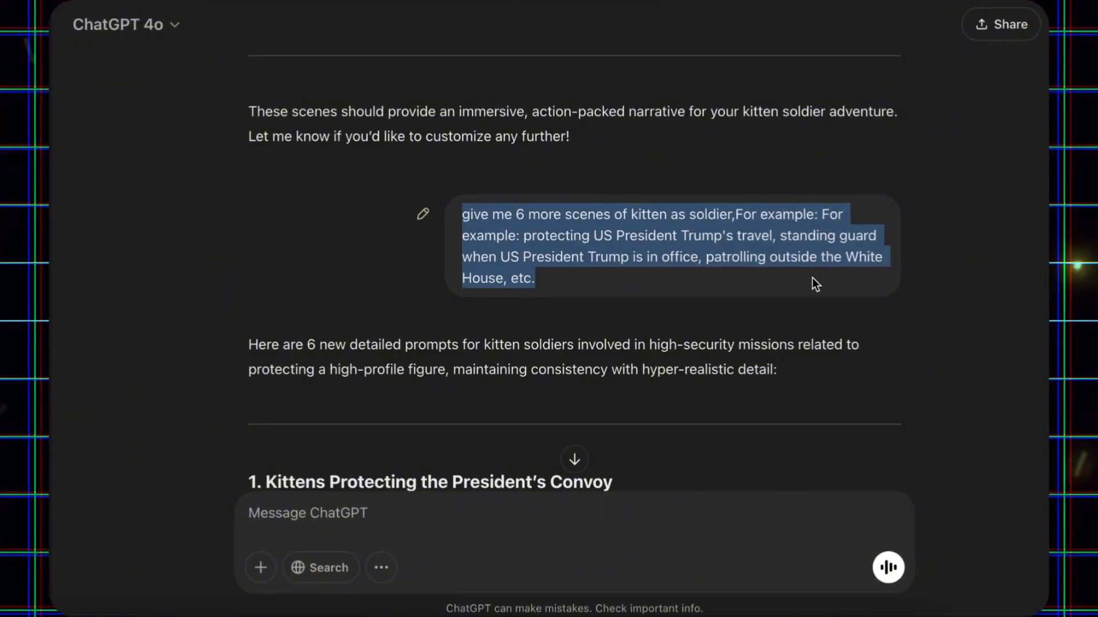
scroll(542, 284, "down", 15)
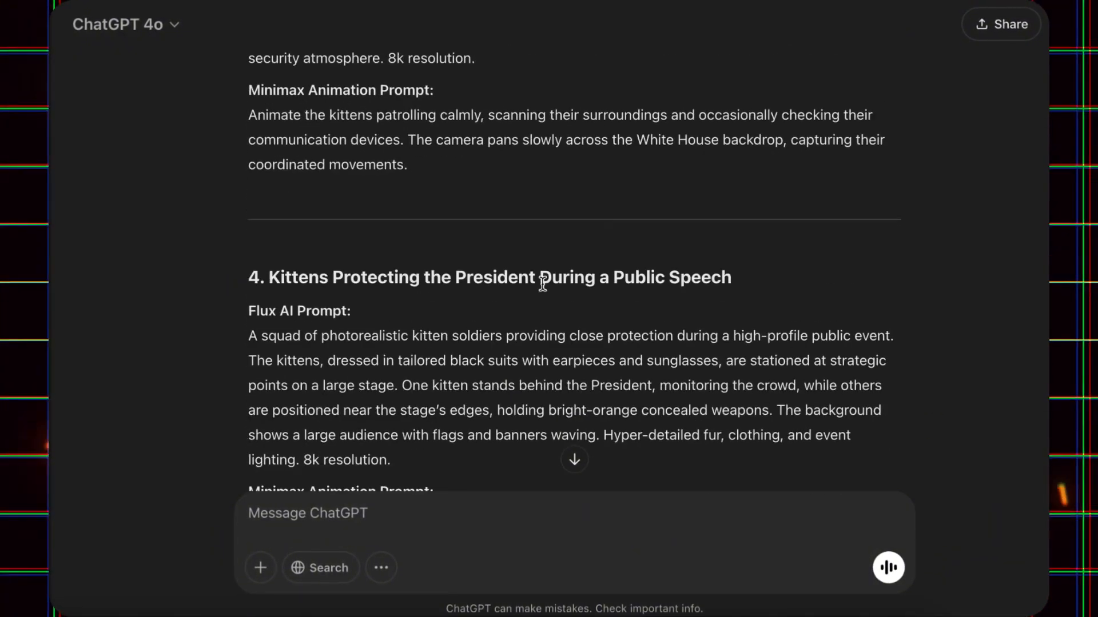
scroll(542, 283, "down", 20)
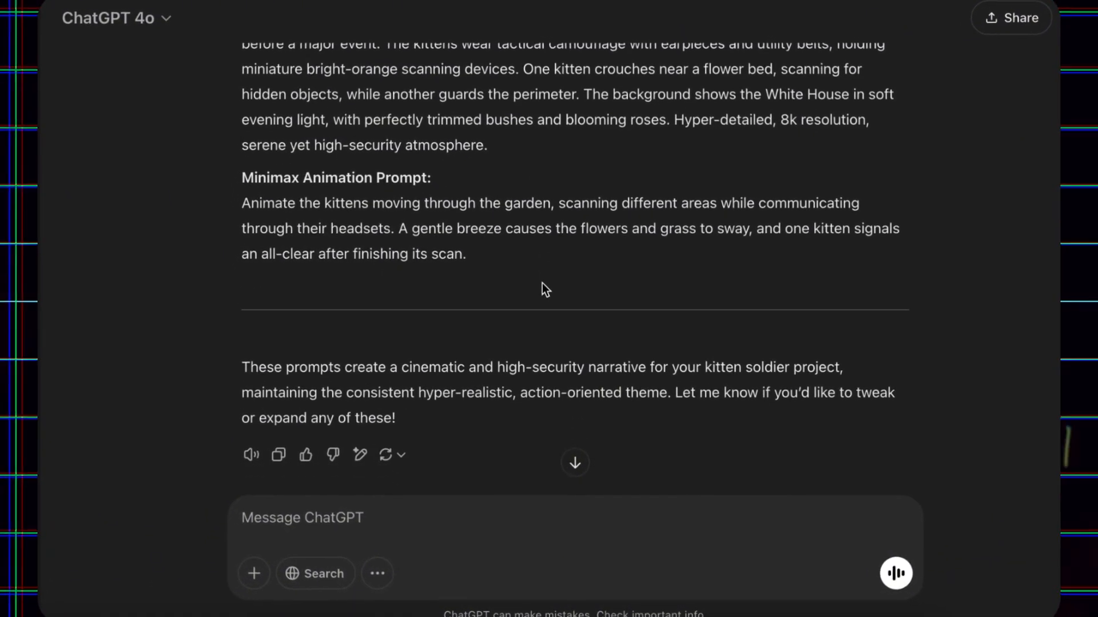
left_click(350, 519)
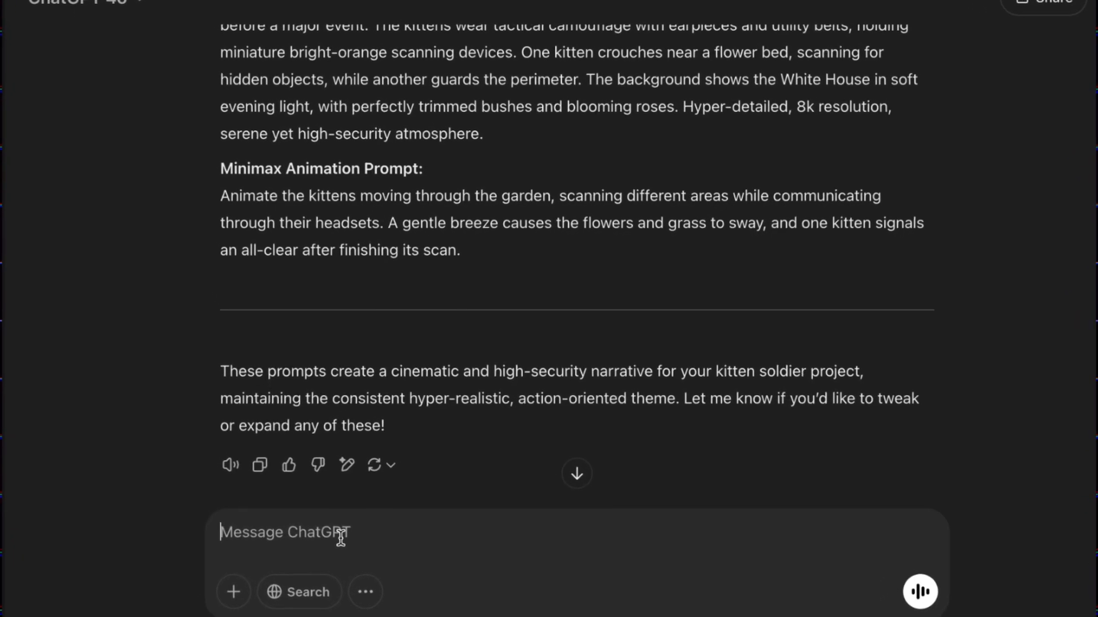
type("a")
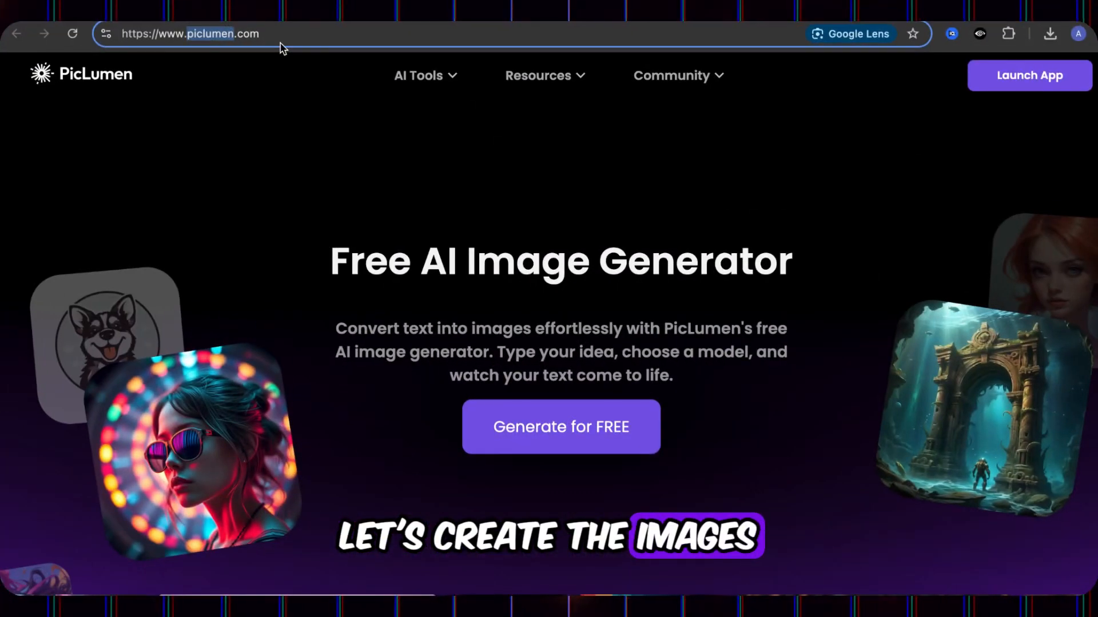
Switch to the PicLumen site, look over its home page and launch the image generator app.
left_click(281, 34)
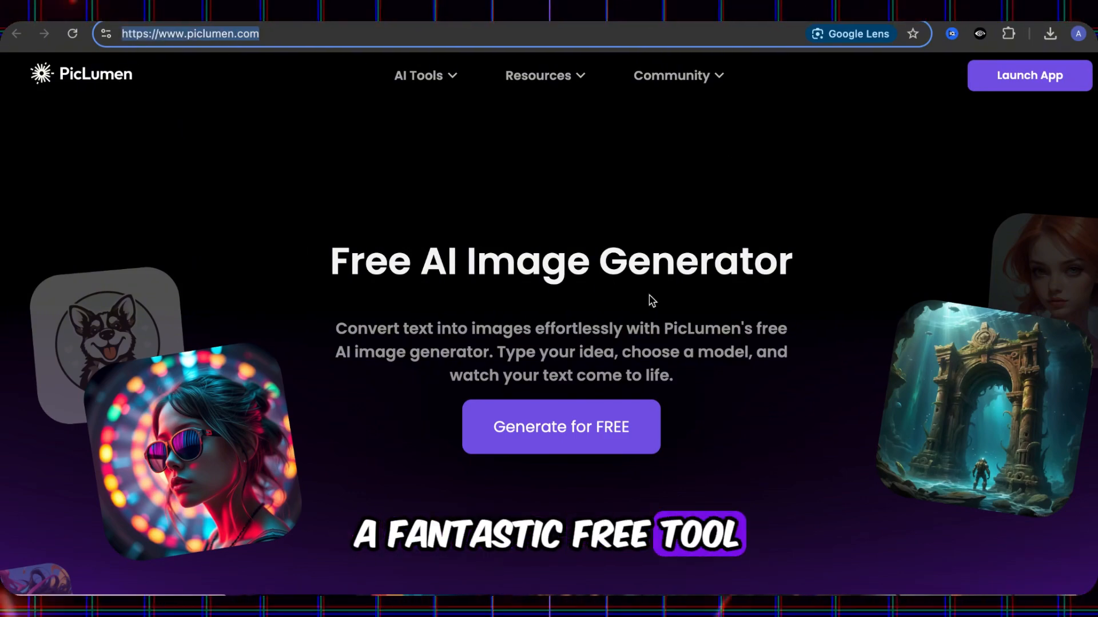
scroll(649, 298, "down", 15)
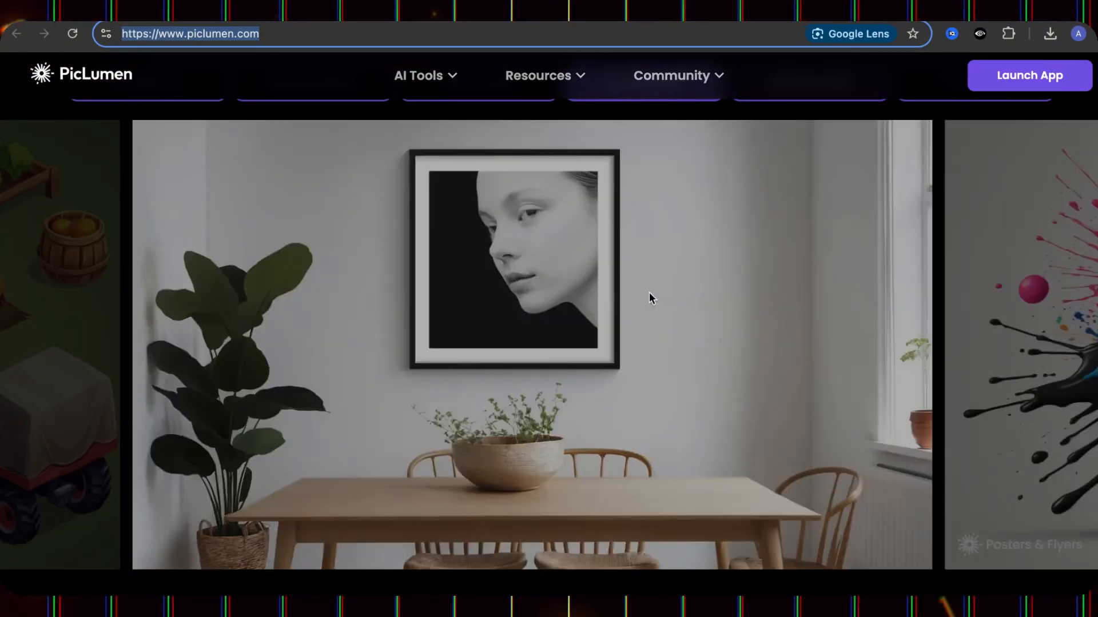
scroll(650, 294, "up", 15)
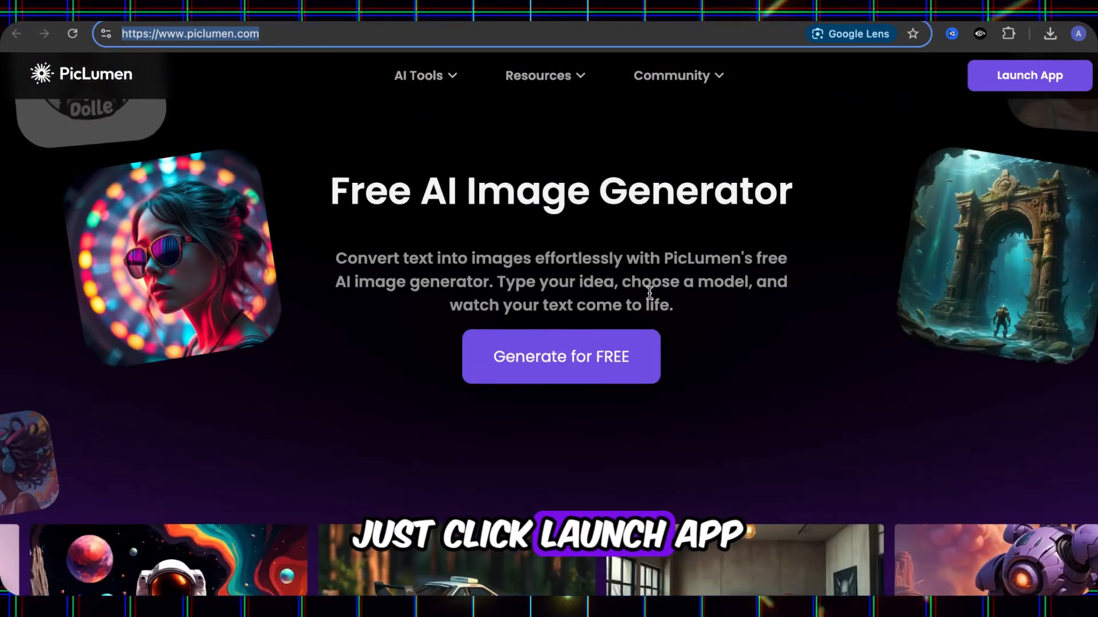
scroll(650, 293, "up", 2)
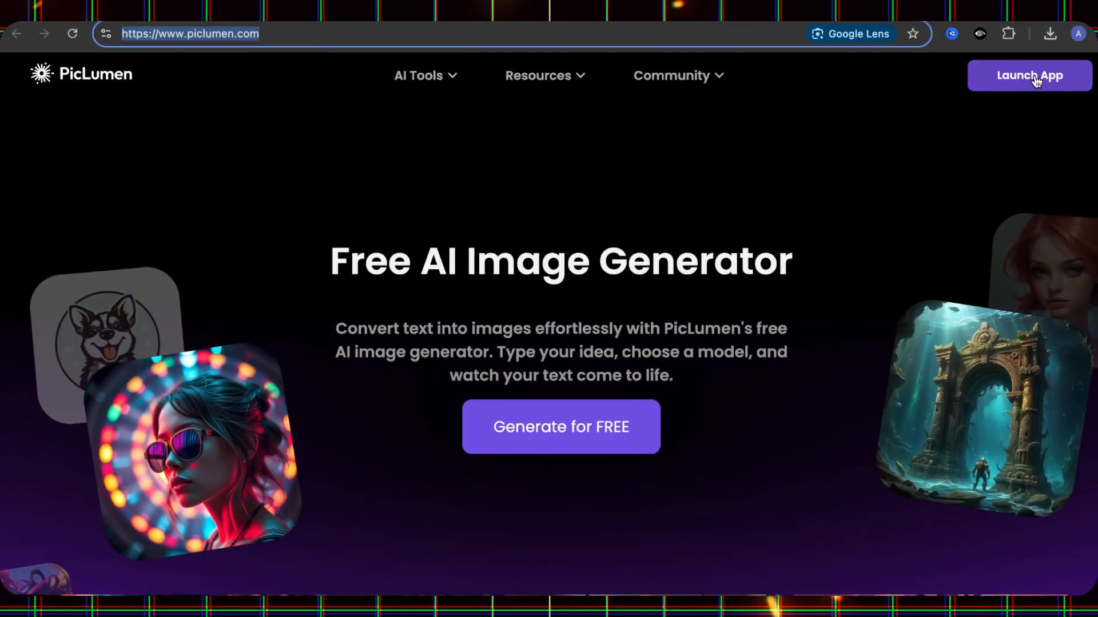
left_click(1017, 77)
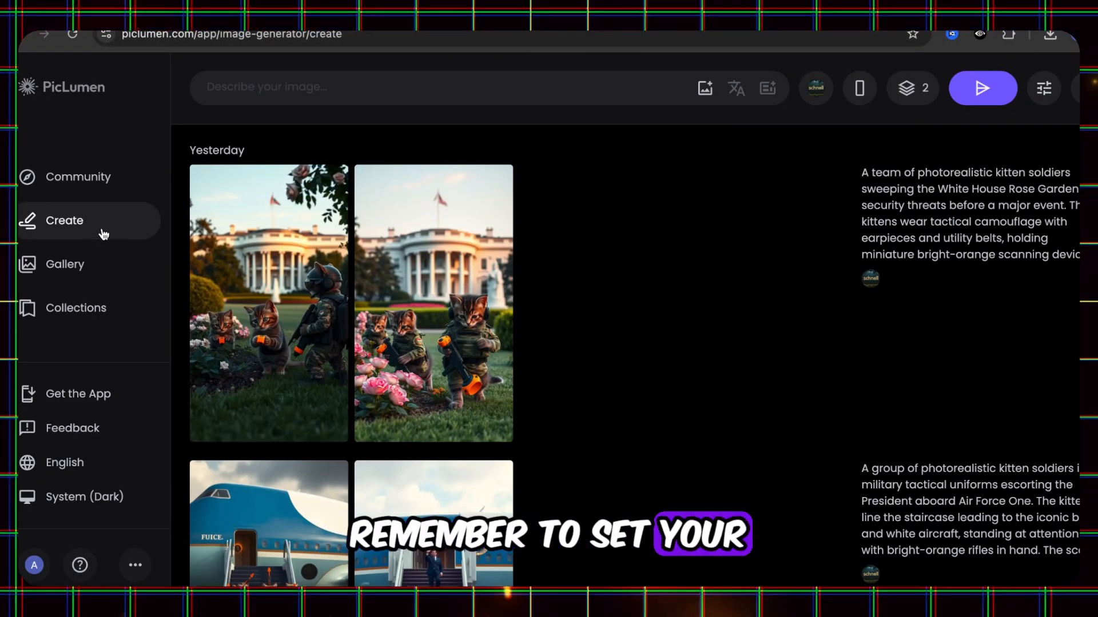
Set the image aspect ratio to 9:16 portrait and choose the FLUX.1-schnell model.
left_click(859, 88)
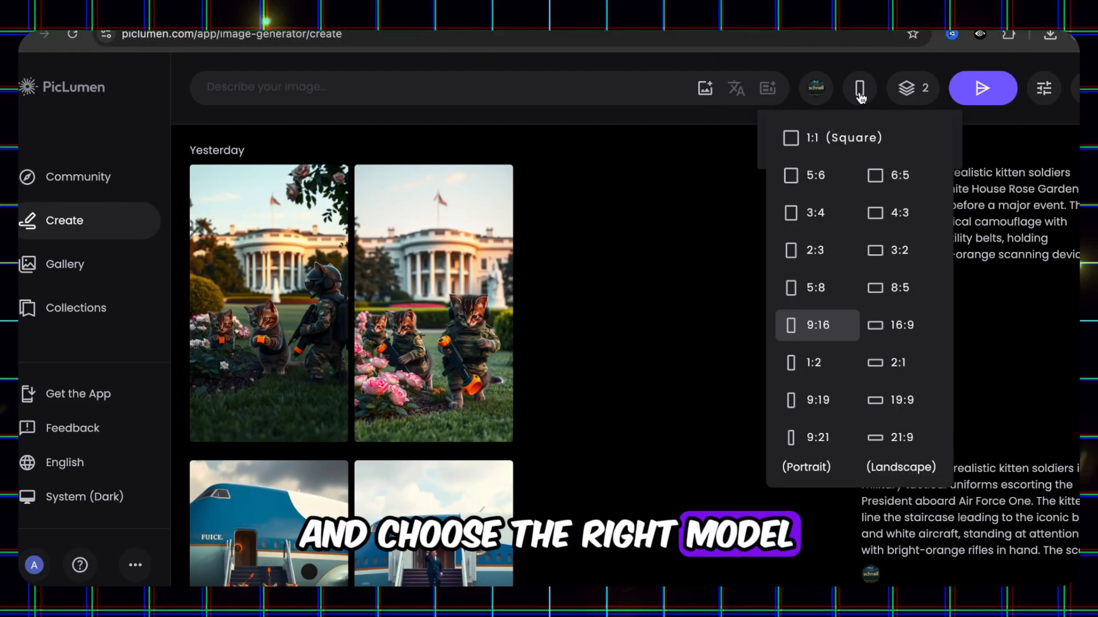
left_click(818, 327)
left_click(815, 91)
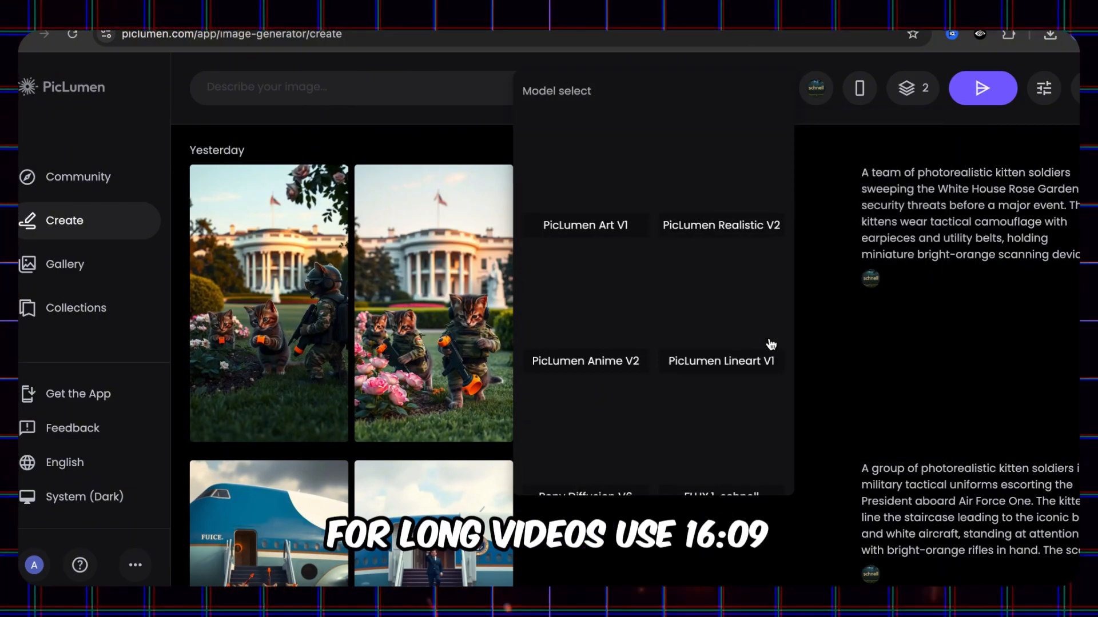
left_click(734, 436)
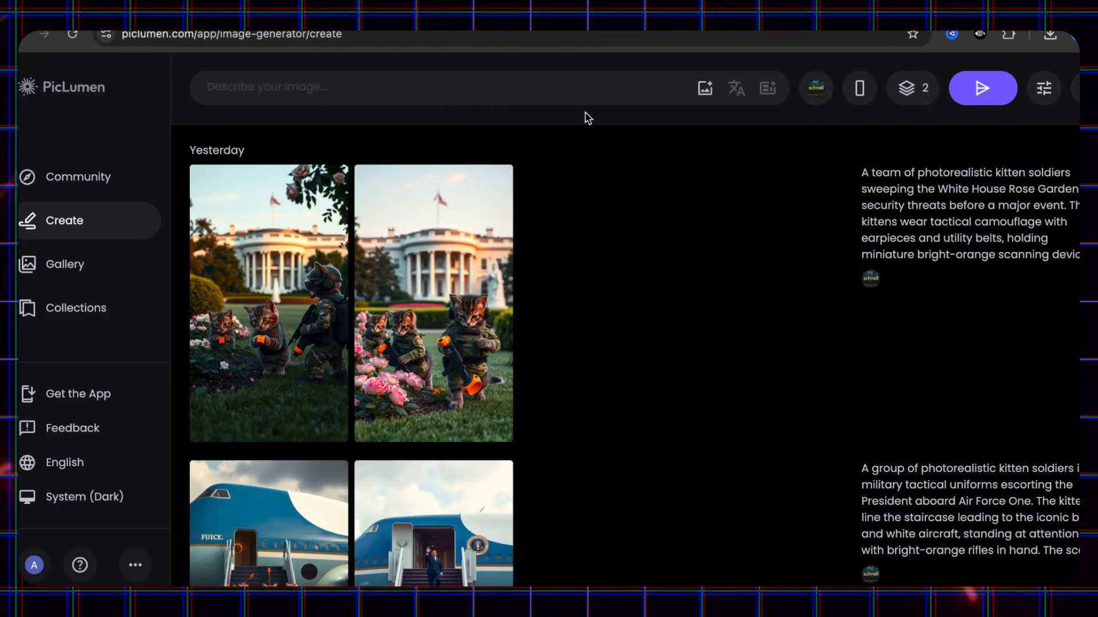
Take the Flux AI prompt for "Squad of Kitten Soldiers in Desert Combat Gear" from the prompts document and enter it as the image description.
left_click(590, 606)
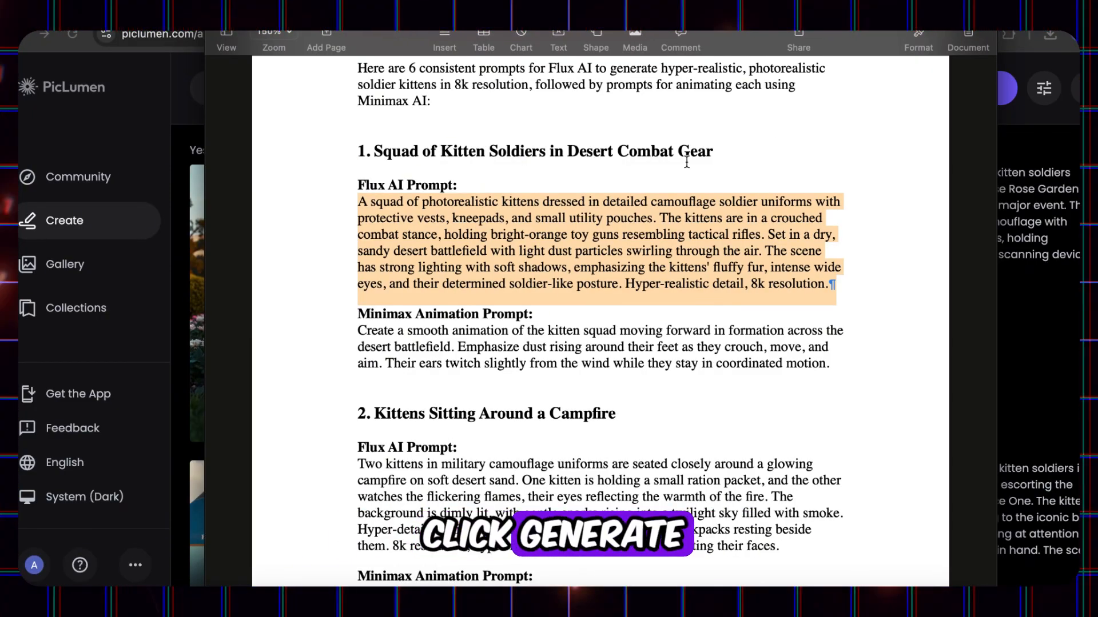
left_click(1005, 247)
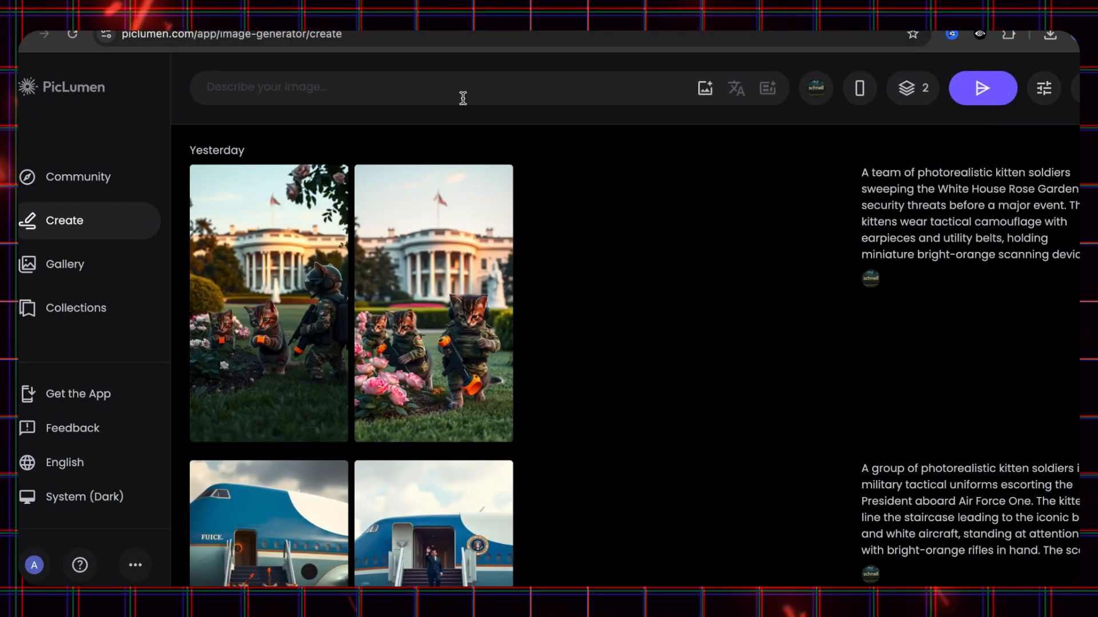
type("A squad of photorealistic kittens dressed in detailed camouflage soldier uniforms with protective vests, kneepads, and small utility pouches. The kittens are in a crouched combat stance, holding bright-orange toy guns resembling tactical rifles. Set in a dry, sandy desert battlefield with light dust particles swirling through the air. The scene has strong lighting with soft shadows, emphasizing the kittens' fluffy fur, intense wide eyes, and their determined soldier-like posture. Hyper-realistic detail, 8k resolution.")
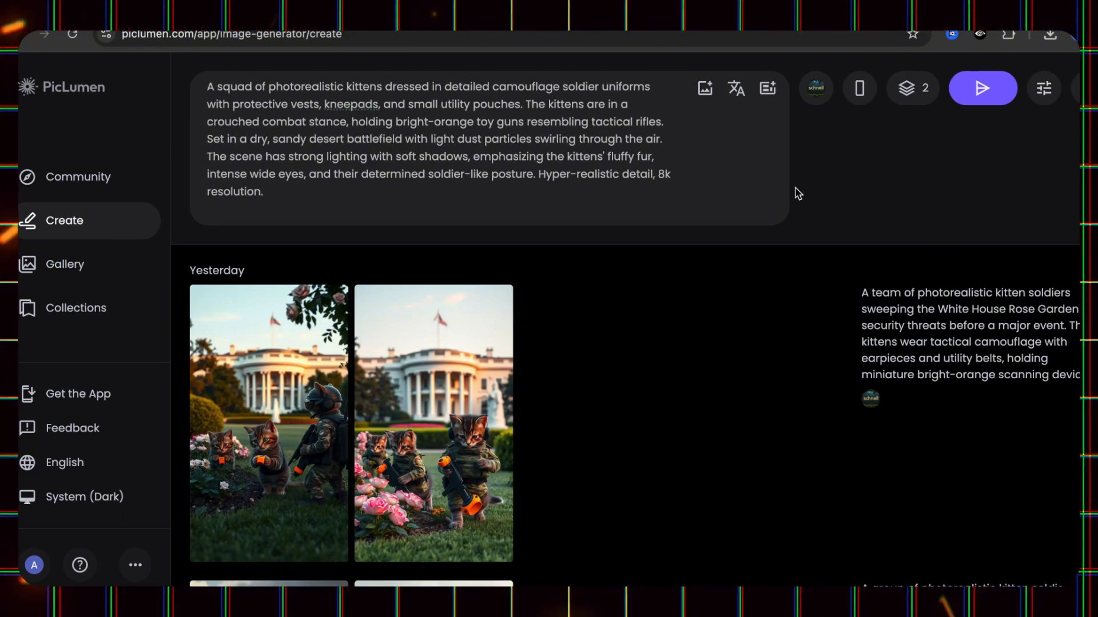
Generate the images from the desert kitten squad prompt and look through all the generated kitten soldier scenes.
left_click(992, 95)
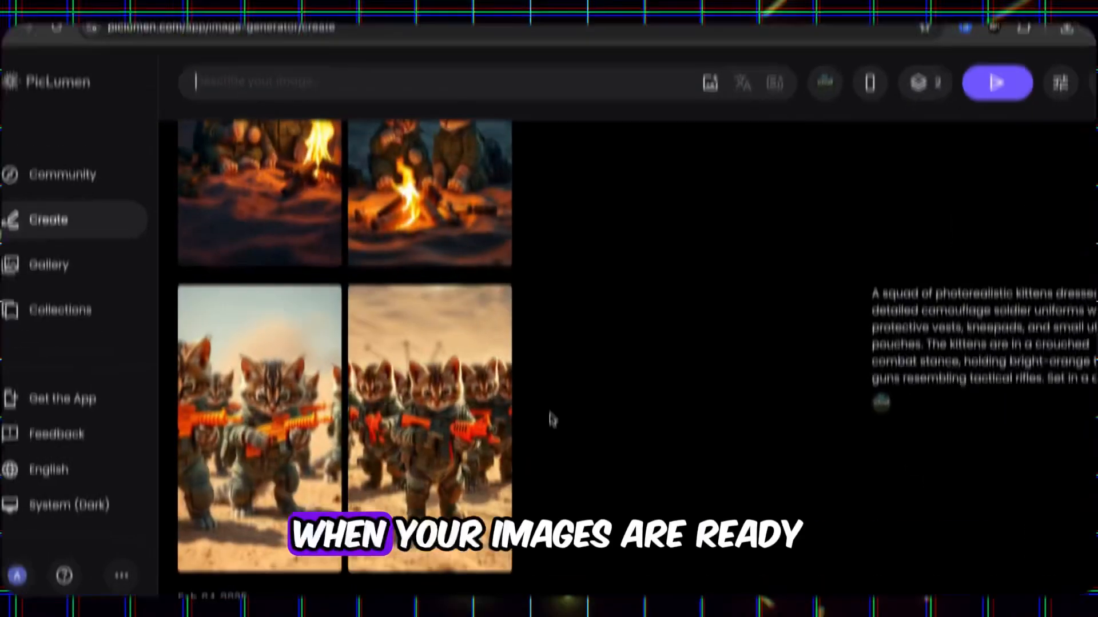
scroll(439, 413, "up", 12)
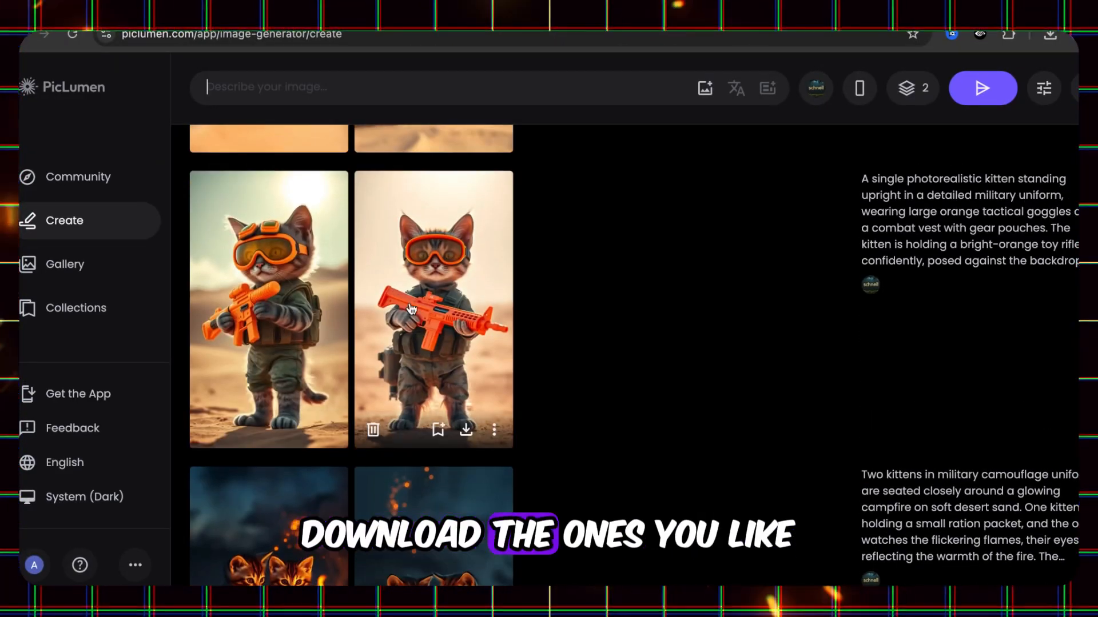
scroll(366, 276, "up", 12)
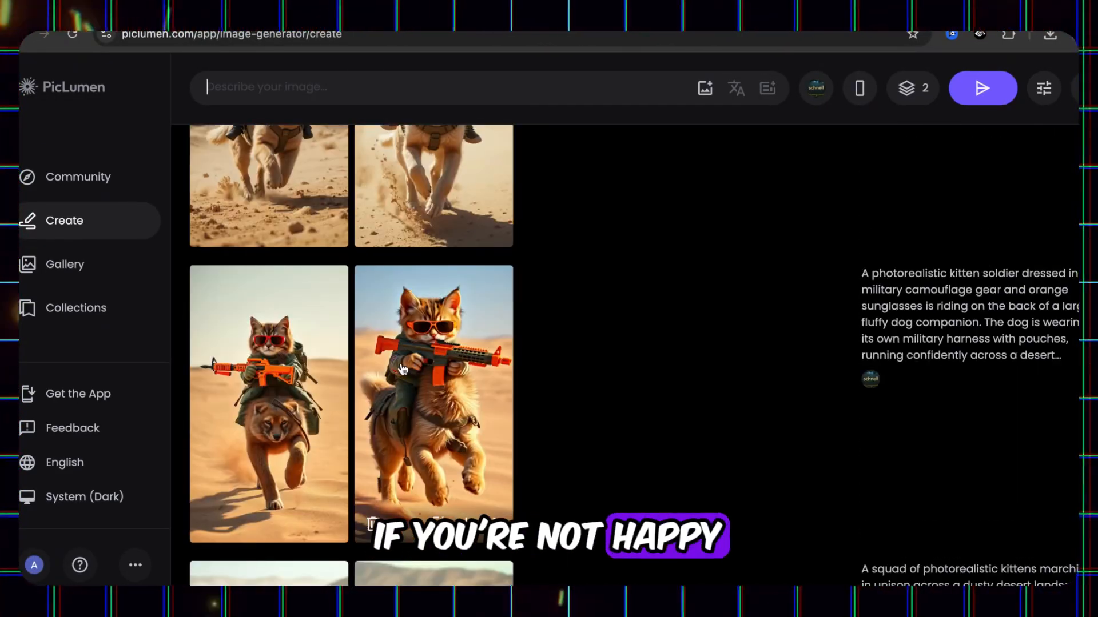
scroll(322, 379, "down", 1)
scroll(322, 343, "up", 8)
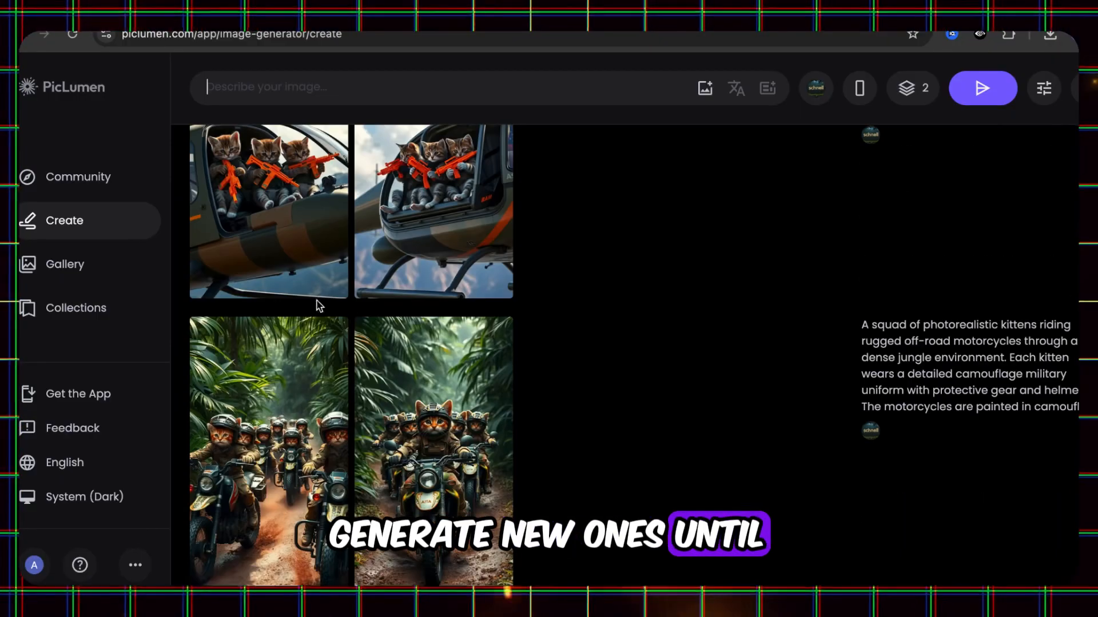
scroll(352, 266, "up", 10)
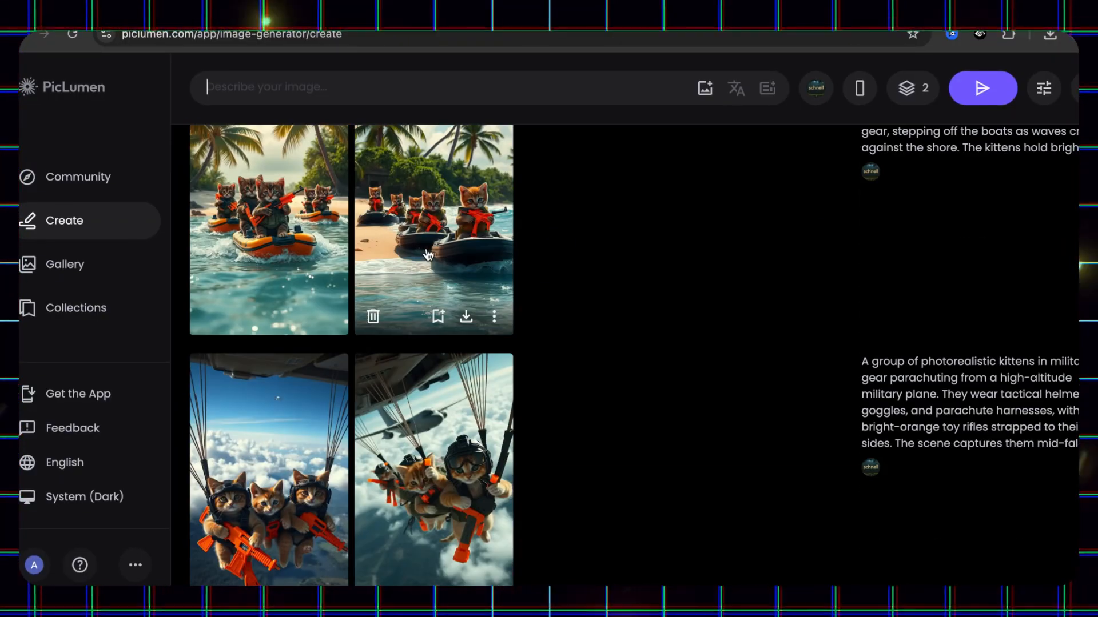
scroll(437, 312, "up", 10)
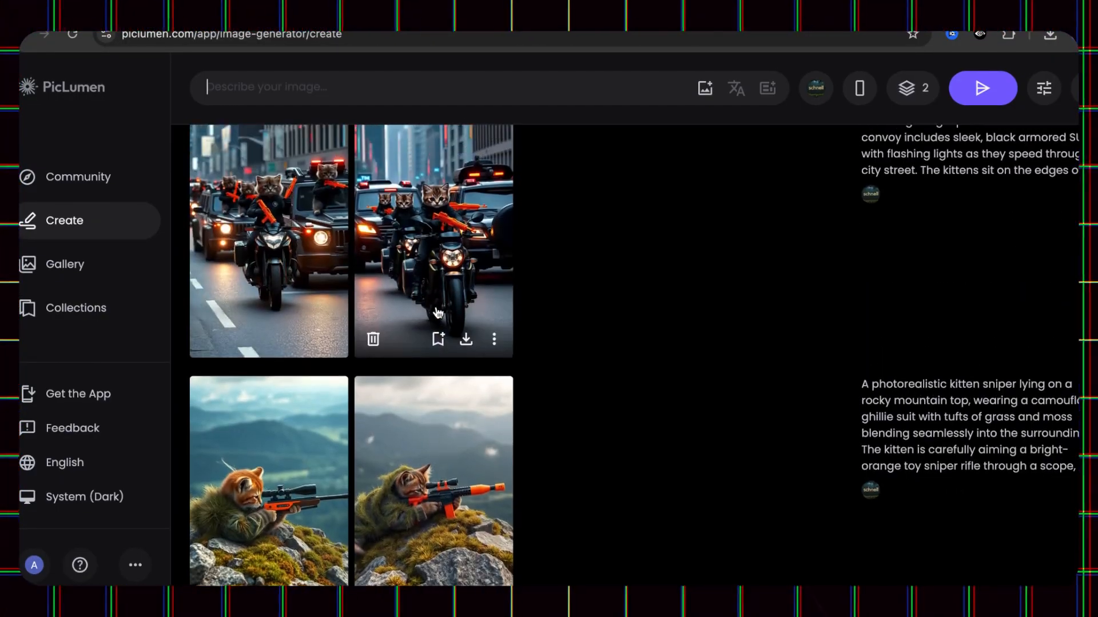
scroll(437, 311, "up", 10)
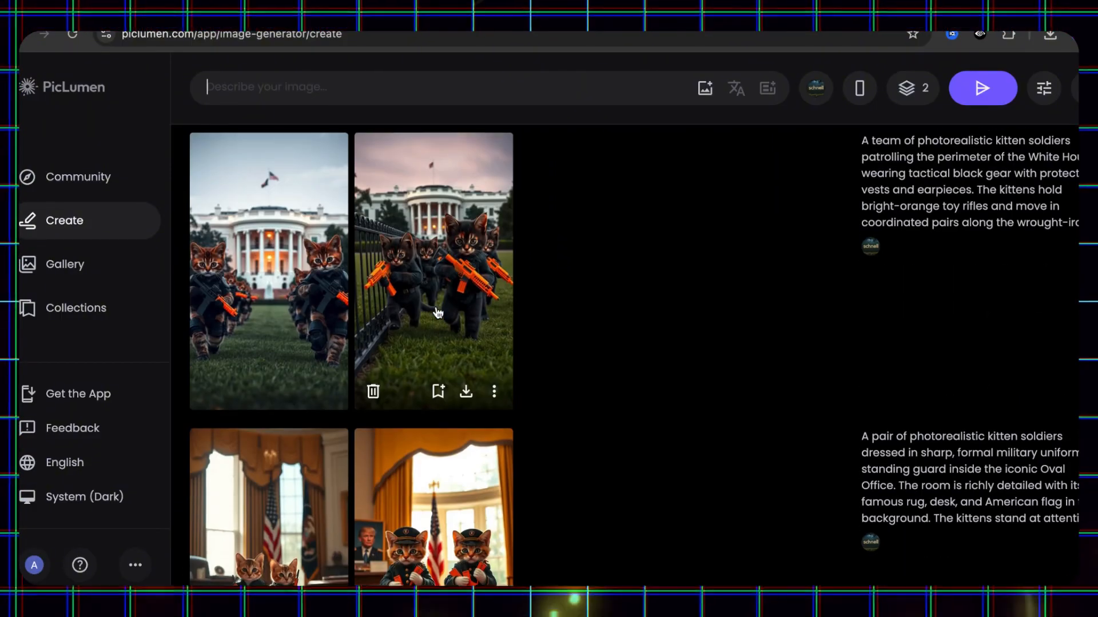
scroll(437, 311, "up", 4)
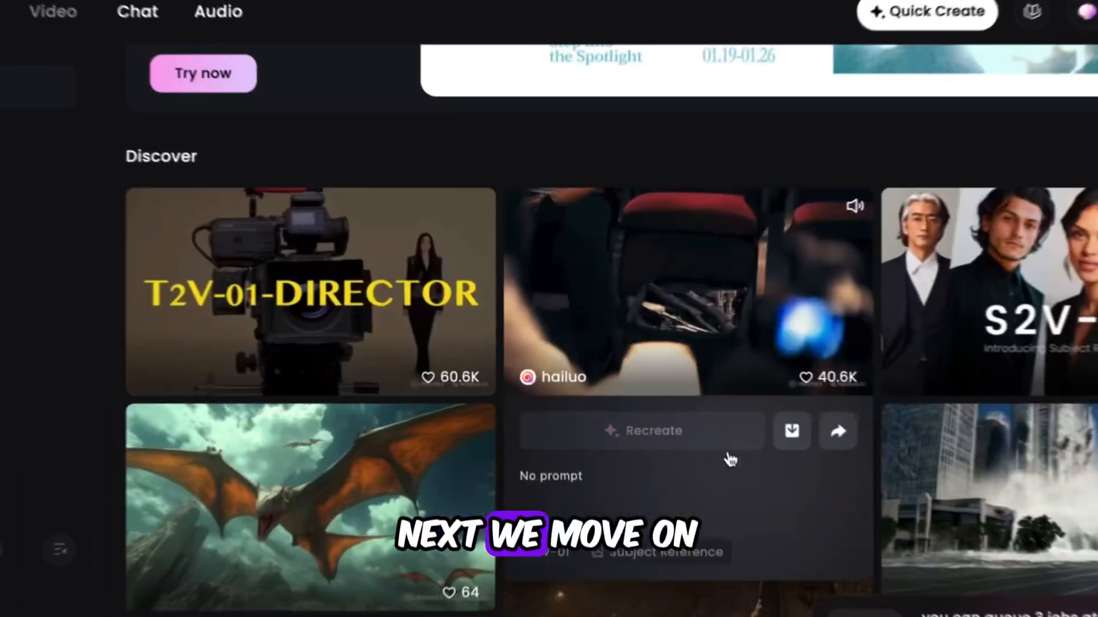
Switch to the Hailuo AI (MiniMax) site, look over its Explore feed and open the video creation page.
scroll(730, 460, "down", 12)
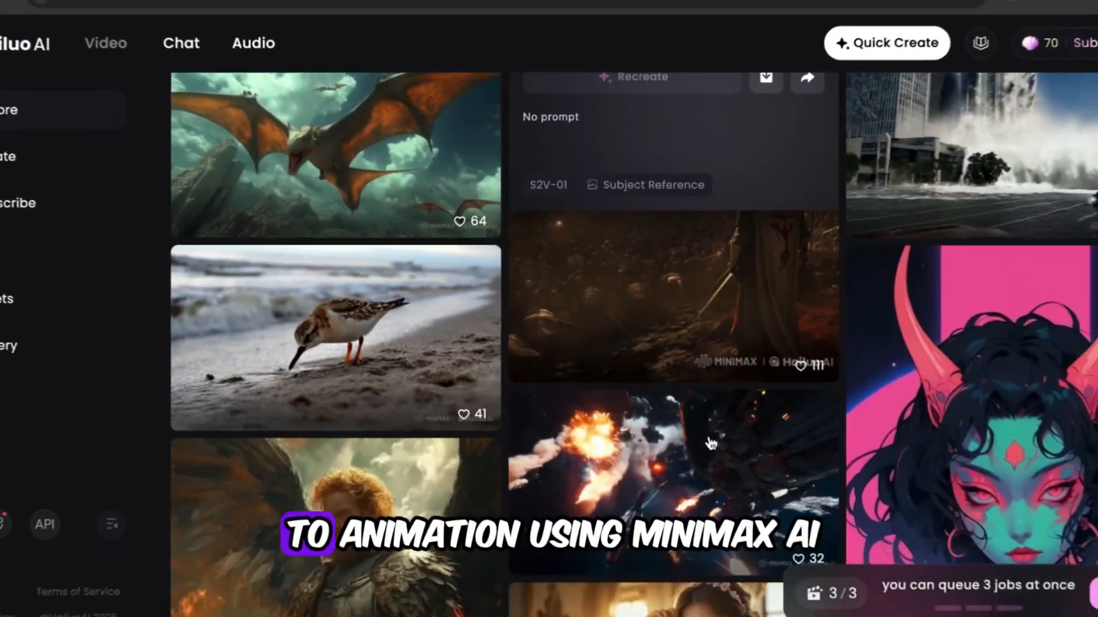
scroll(693, 429, "down", 7)
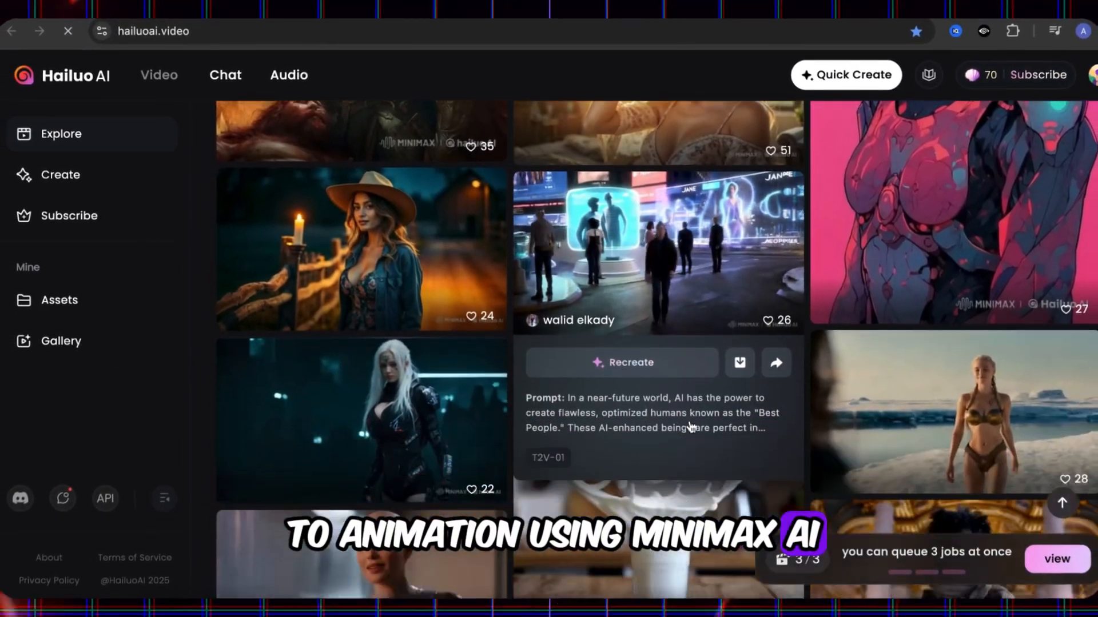
scroll(690, 426, "down", 10)
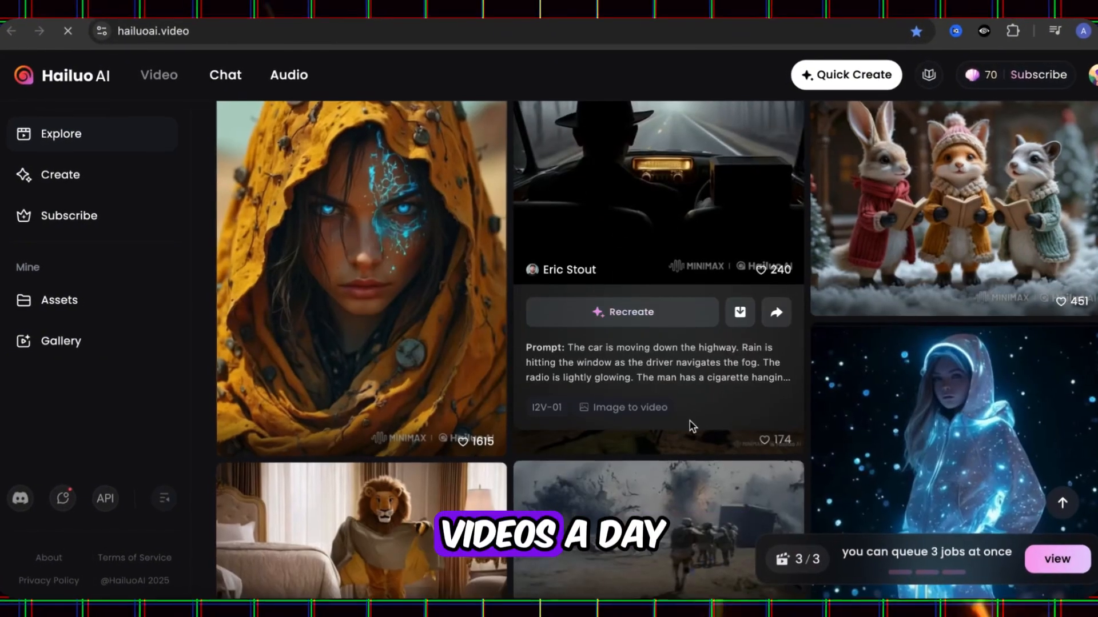
scroll(691, 426, "up", 1)
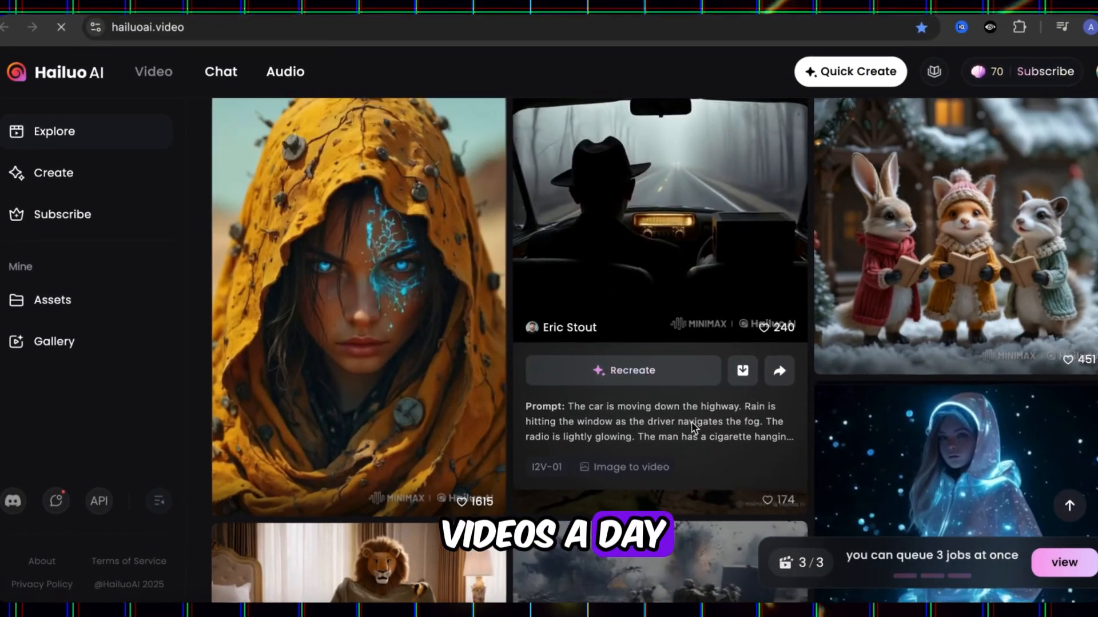
scroll(693, 423, "down", 5)
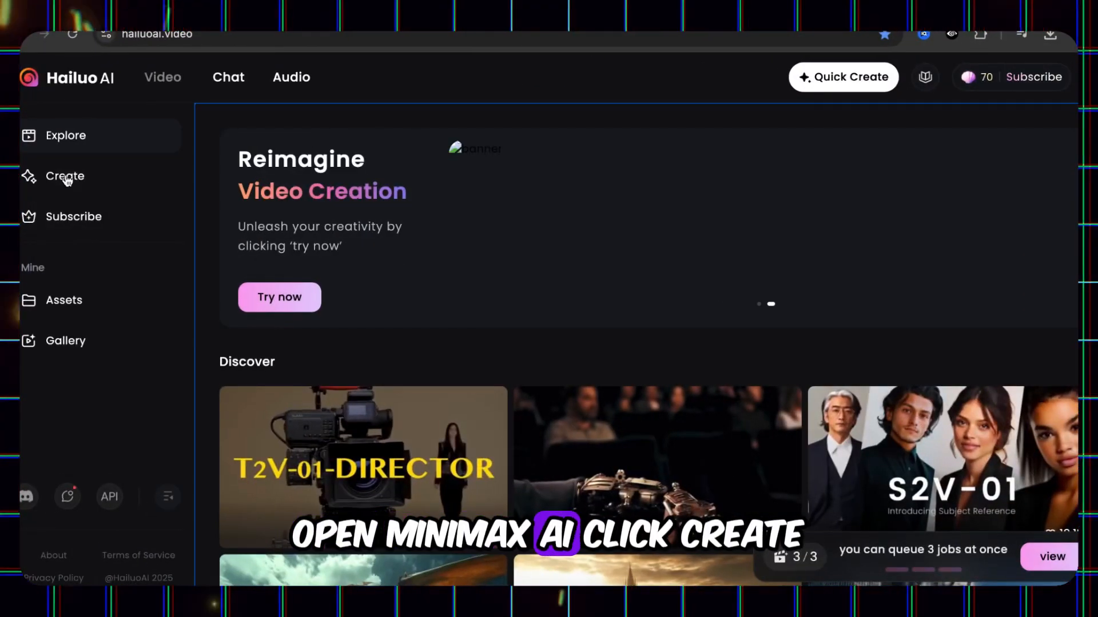
left_click(65, 178)
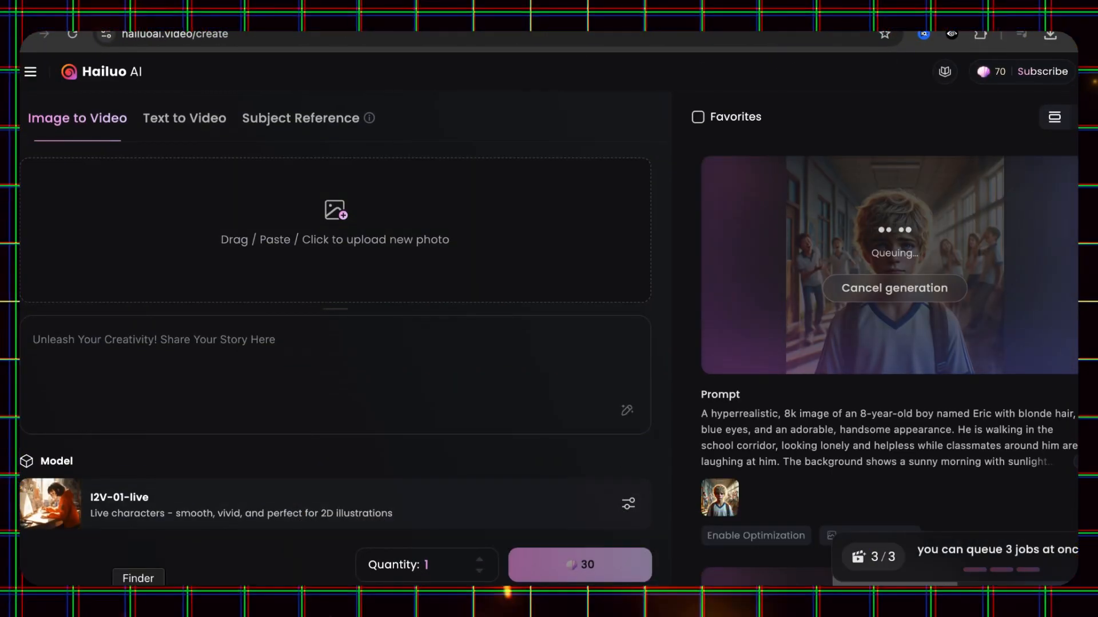
Add the desert kitten squad image for Image to Video and enter its Minimax Animation Prompt from the prompts document.
left_click(138, 592)
left_click_drag(513, 449, 445, 278)
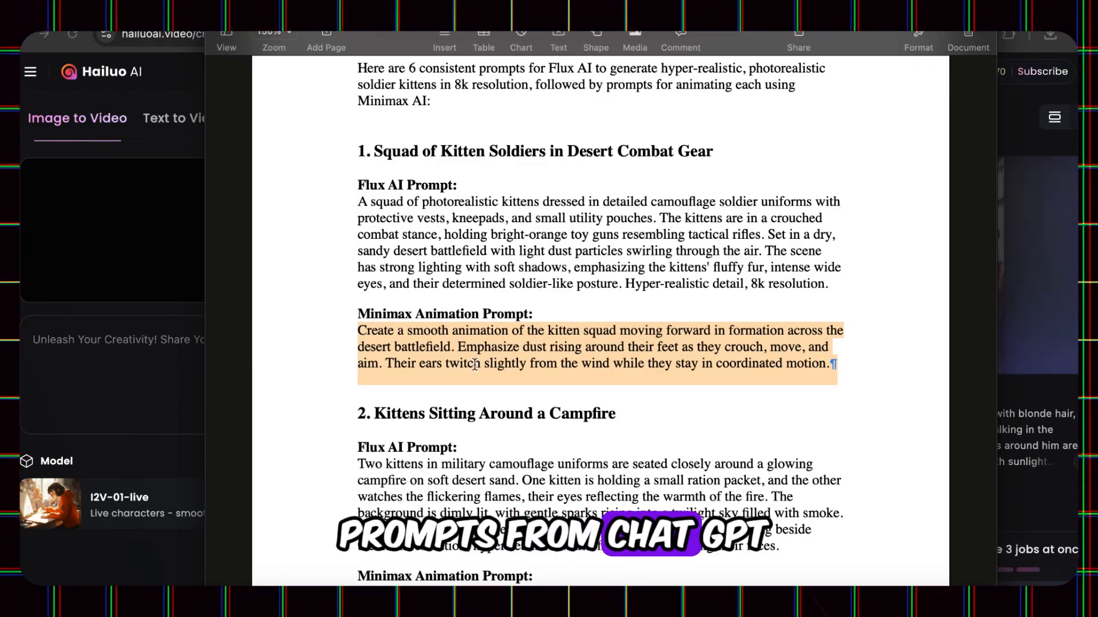
left_click(125, 361)
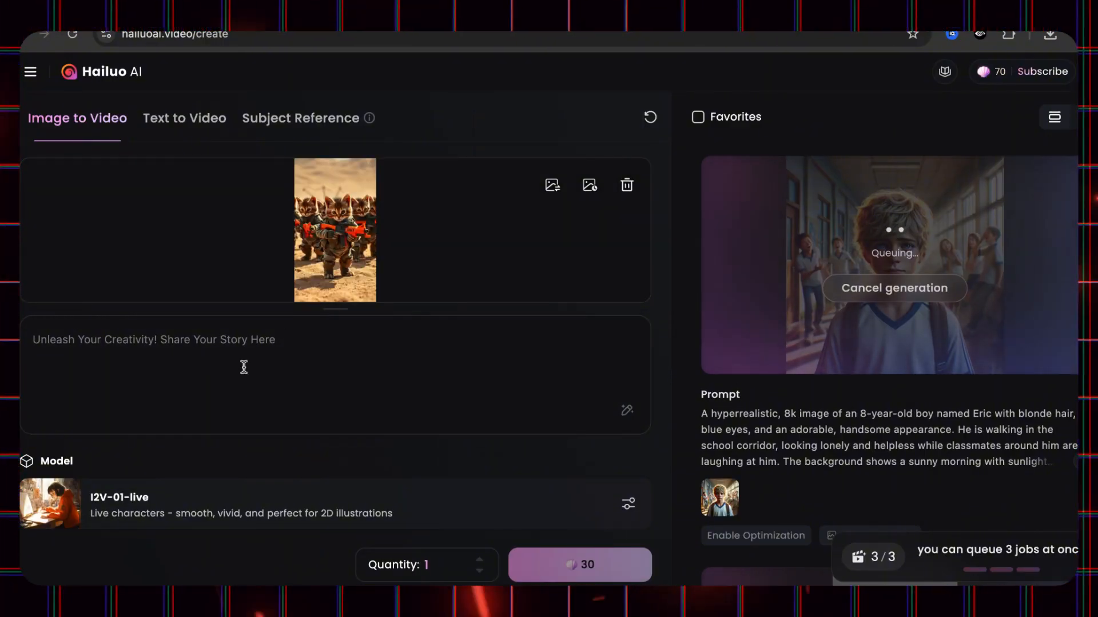
left_click(243, 367)
type("Create a smooth animation of the kitten squad moving forward in formation across the desert battlefield. Emphasize dust rising around their feet as they crouch, move, and aim. Their ears twitch slightly from the wind while they stay in coordinated motion.")
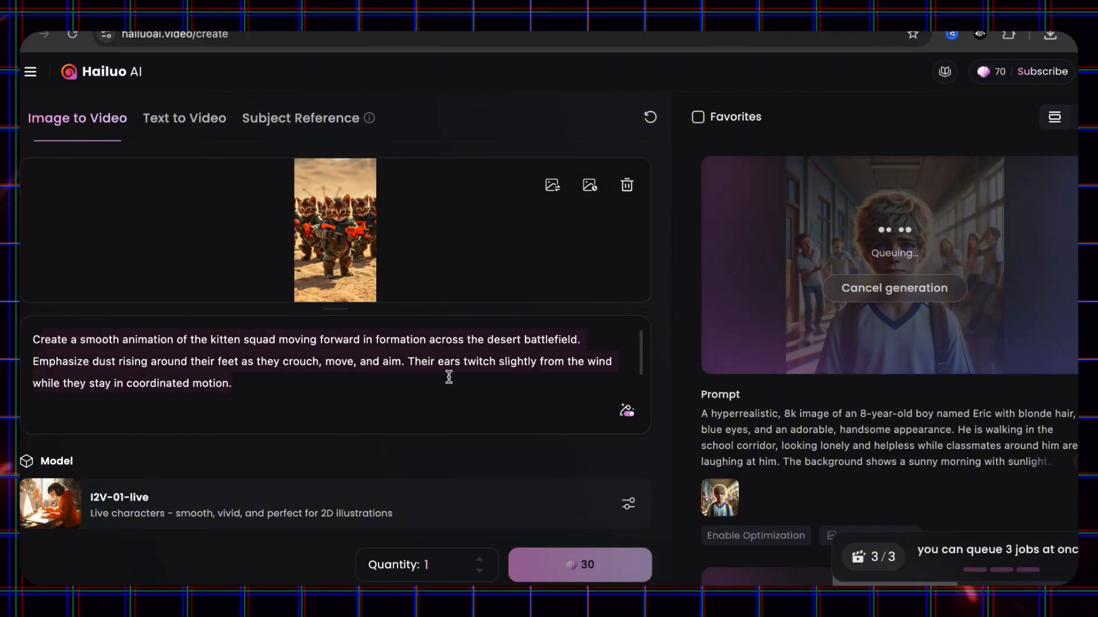
scroll(448, 377, "down", 1)
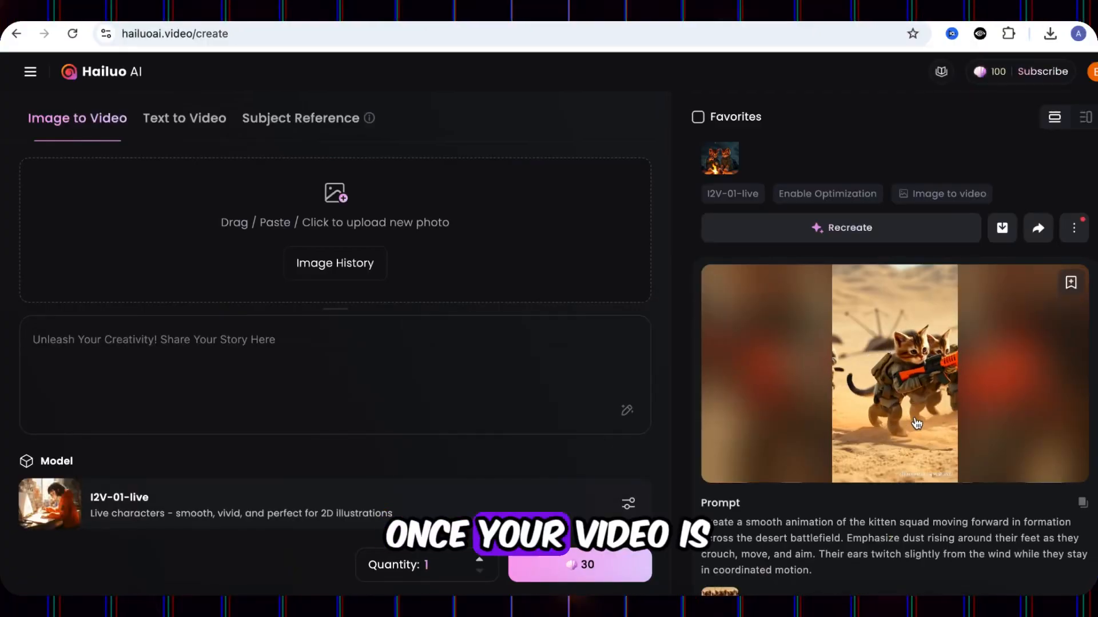
Review the finished kitten animations one by one, including the desert squad, campfire, dune buggy and dog-riding clips.
left_click(916, 423)
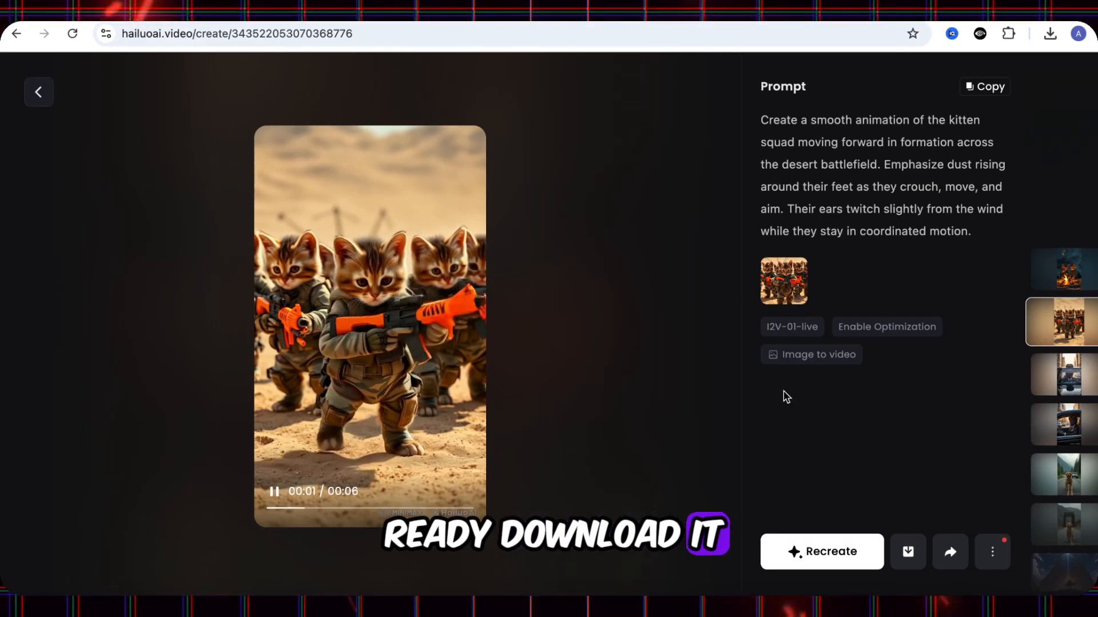
left_click(1065, 284)
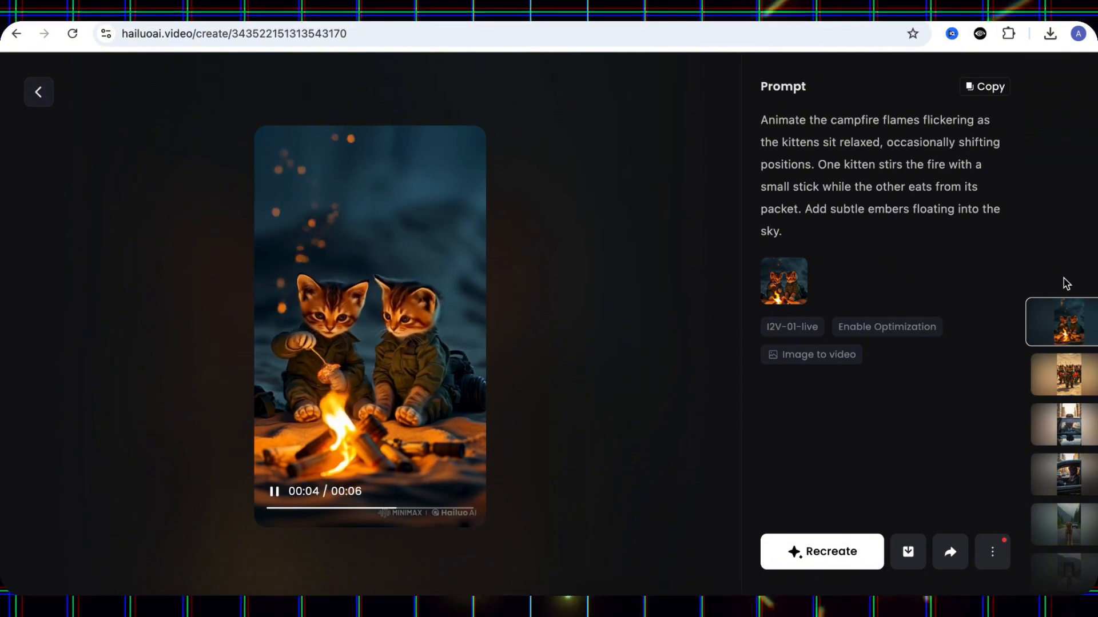
left_click(1066, 284)
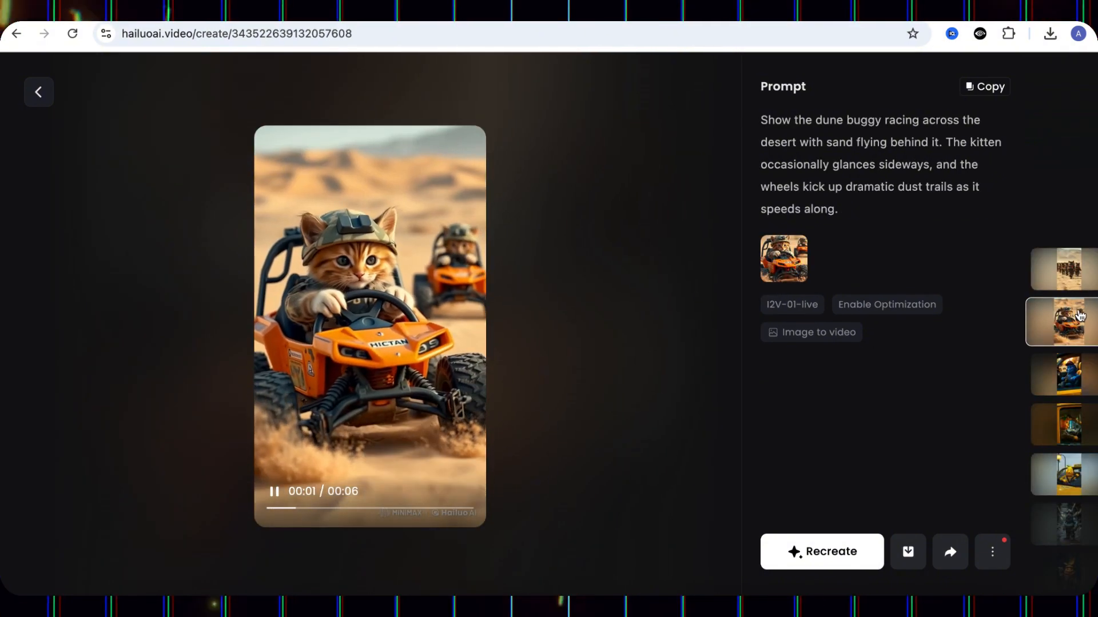
left_click(1072, 279)
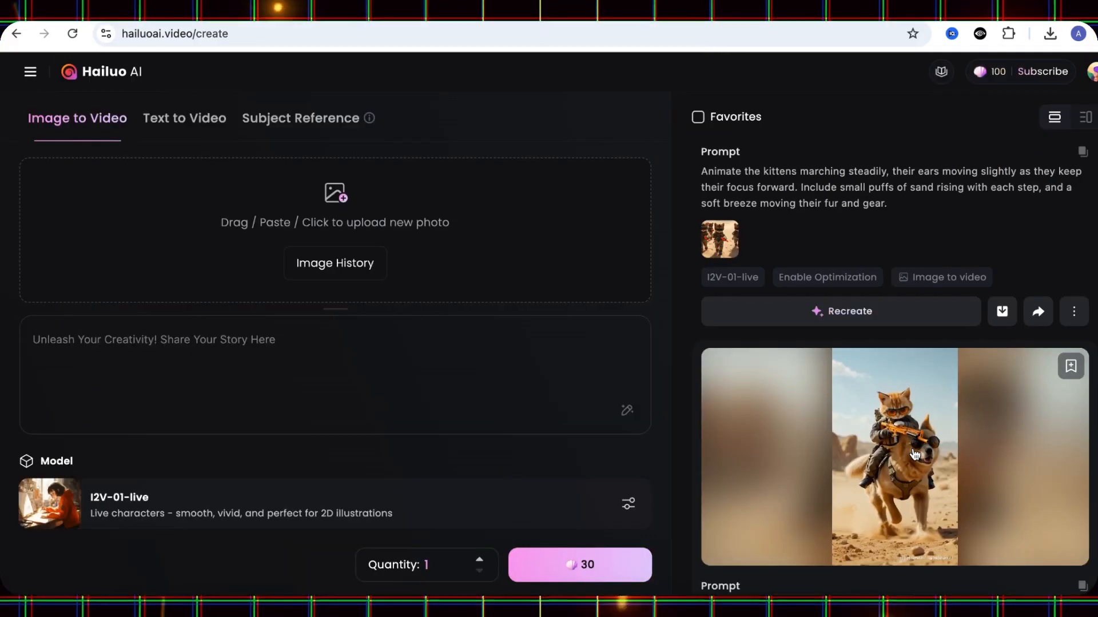
left_click(914, 455)
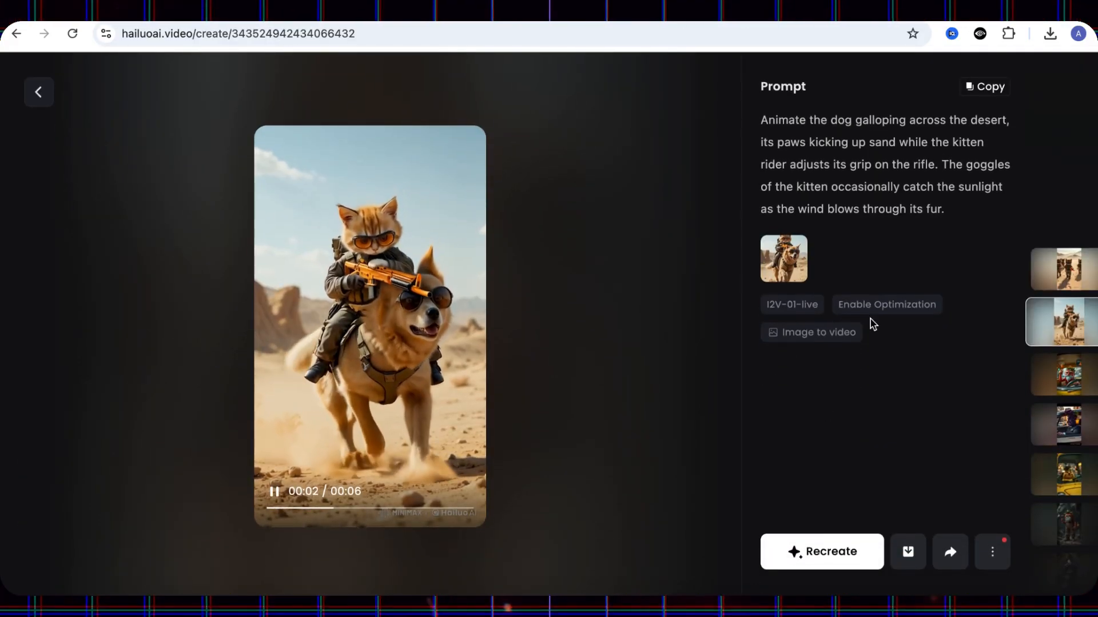
left_click(1064, 276)
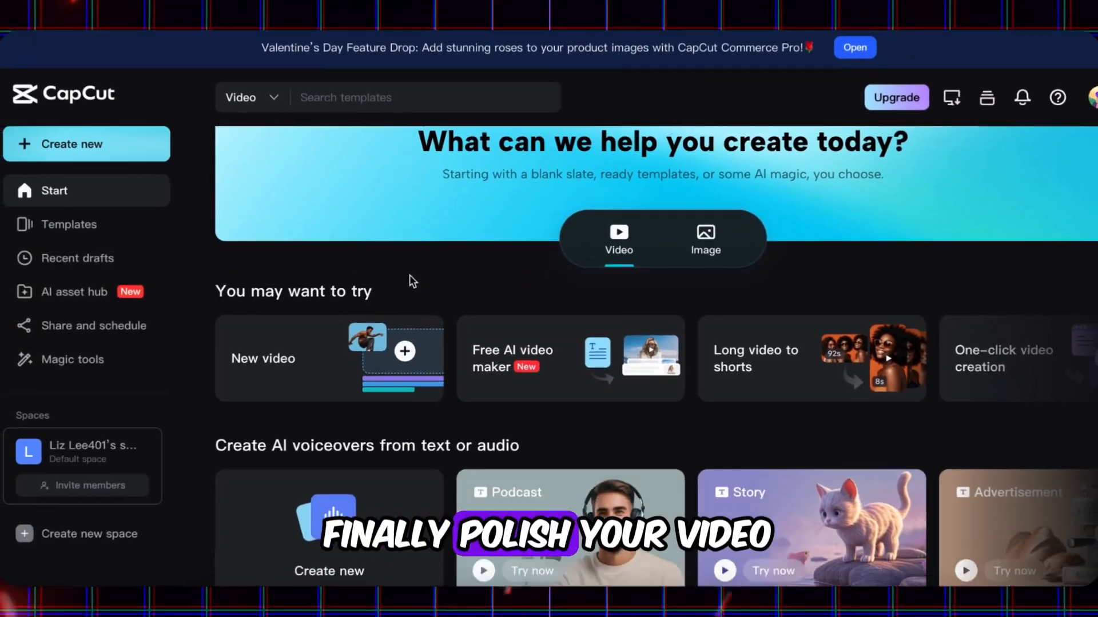
Switch to CapCut and import the video clips and audio files from the demo folder into the "kitten as solider" project.
scroll(398, 318, "down", 5)
scroll(398, 318, "up", 5)
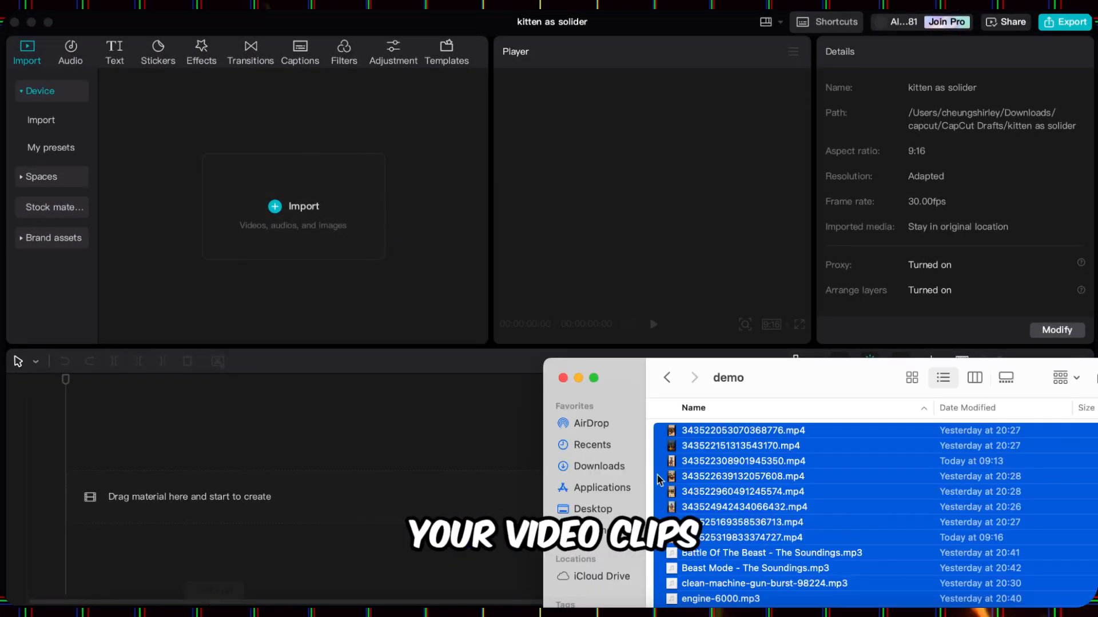
left_click_drag(657, 475, 318, 268)
left_click(440, 250)
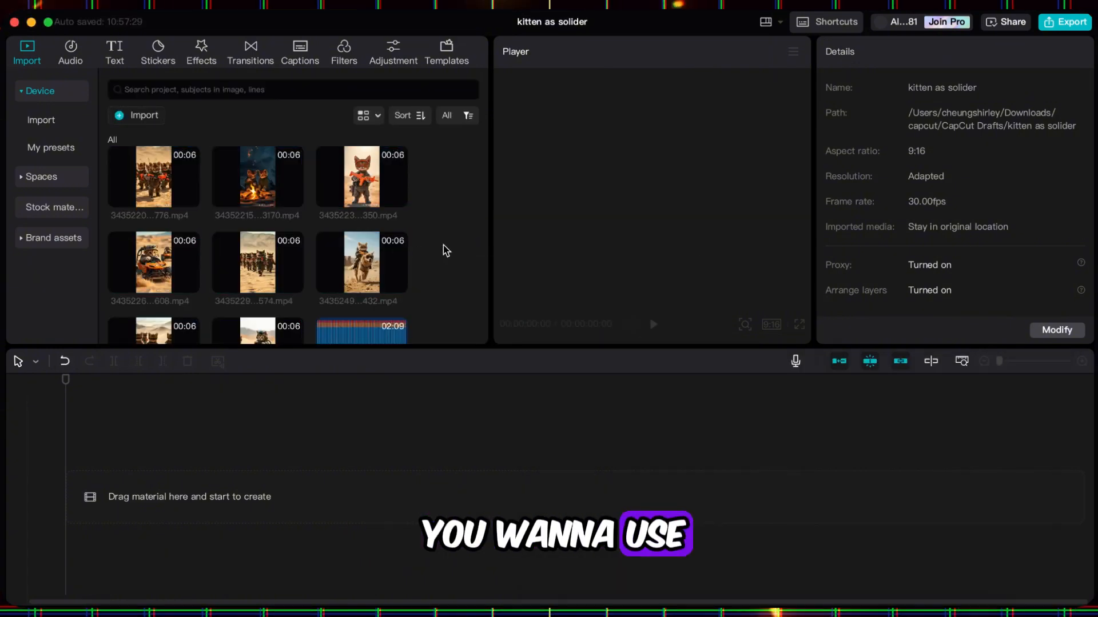
Place "Battle Of The Beast - The Soundings.mp3" at the start of the timeline and mark its beats with Beats 1.
scroll(457, 299, "down", 3)
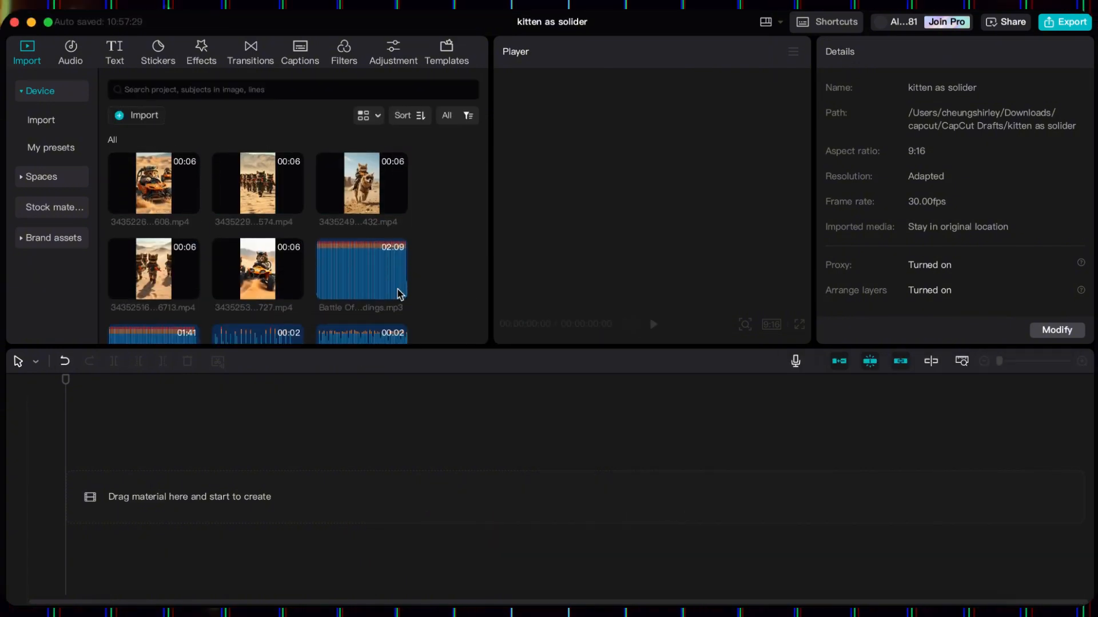
left_click_drag(399, 294, 132, 522)
left_click(218, 360)
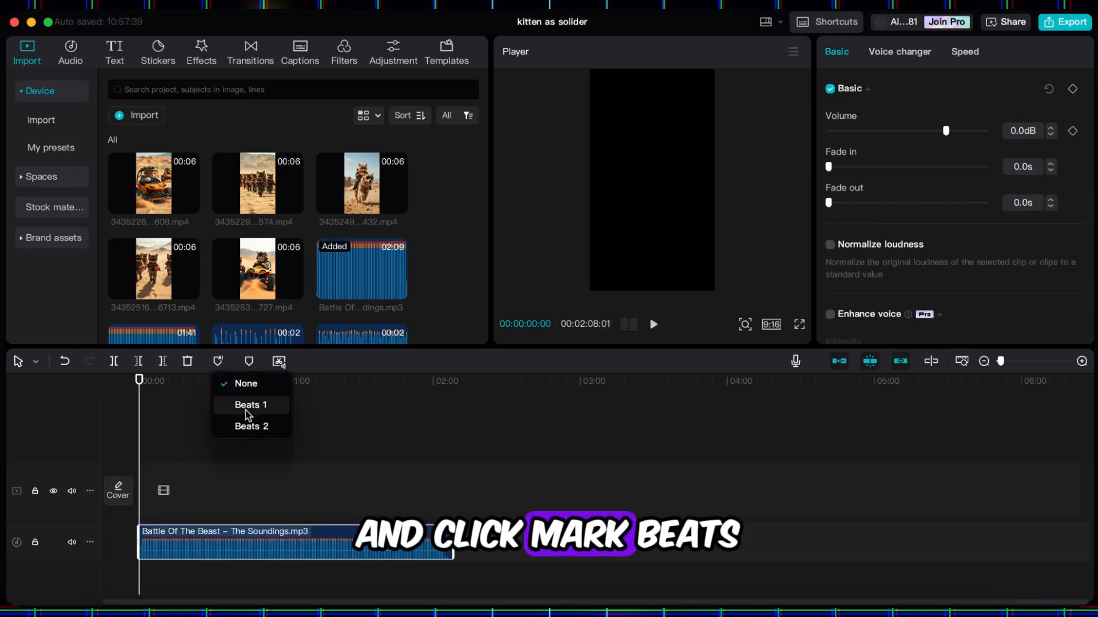
left_click(246, 411)
left_click(1081, 360)
left_click(1081, 361)
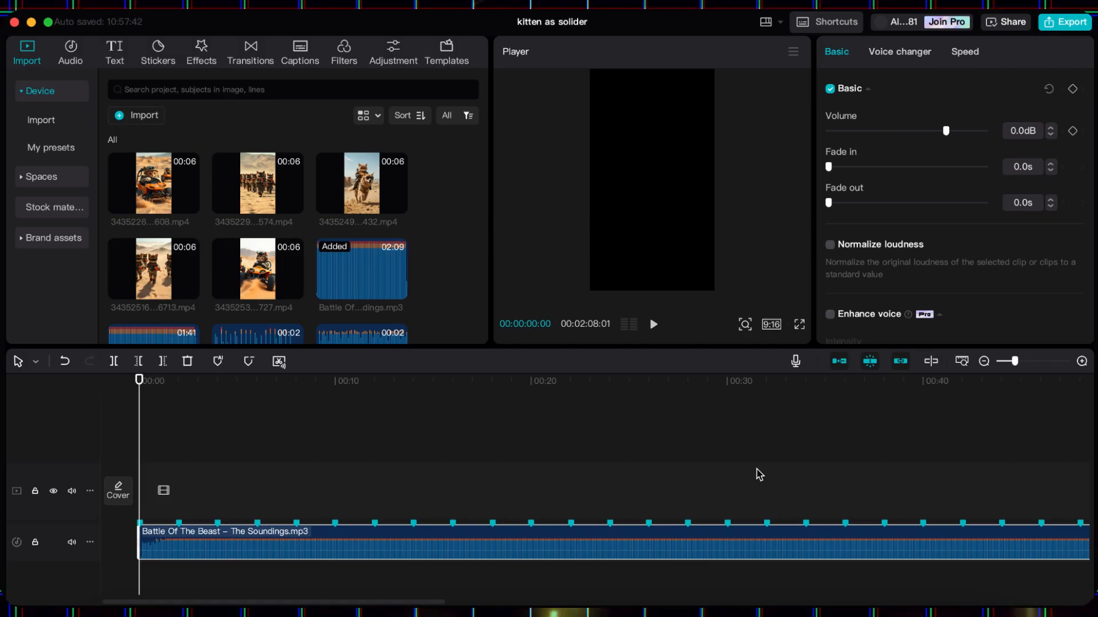
Add the dog-riding, marching kittens, orange off-road vehicle and campfire clips one after another on the main video track.
left_click_drag(362, 183, 261, 497)
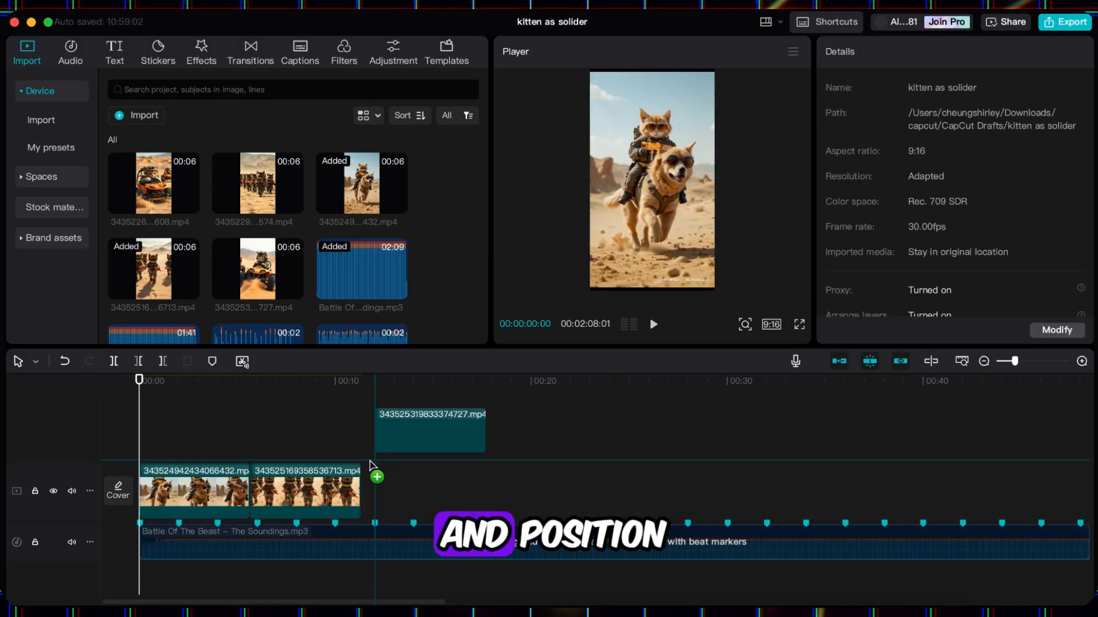
left_click_drag(411, 429, 418, 491)
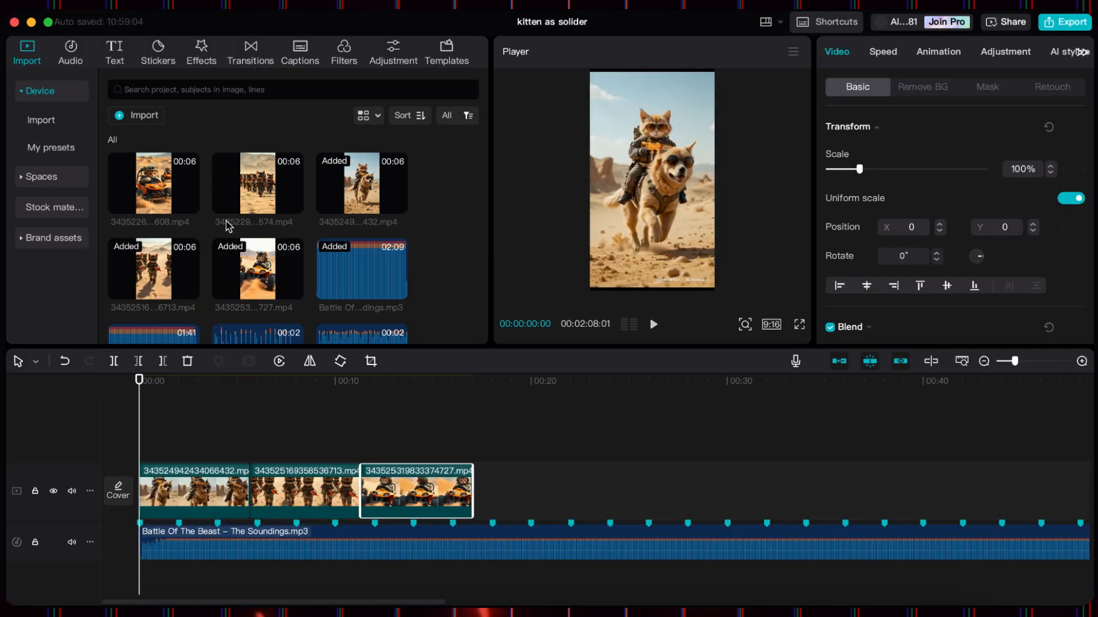
scroll(227, 226, "down", 3)
scroll(237, 228, "up", 4)
left_click_drag(251, 195, 482, 497)
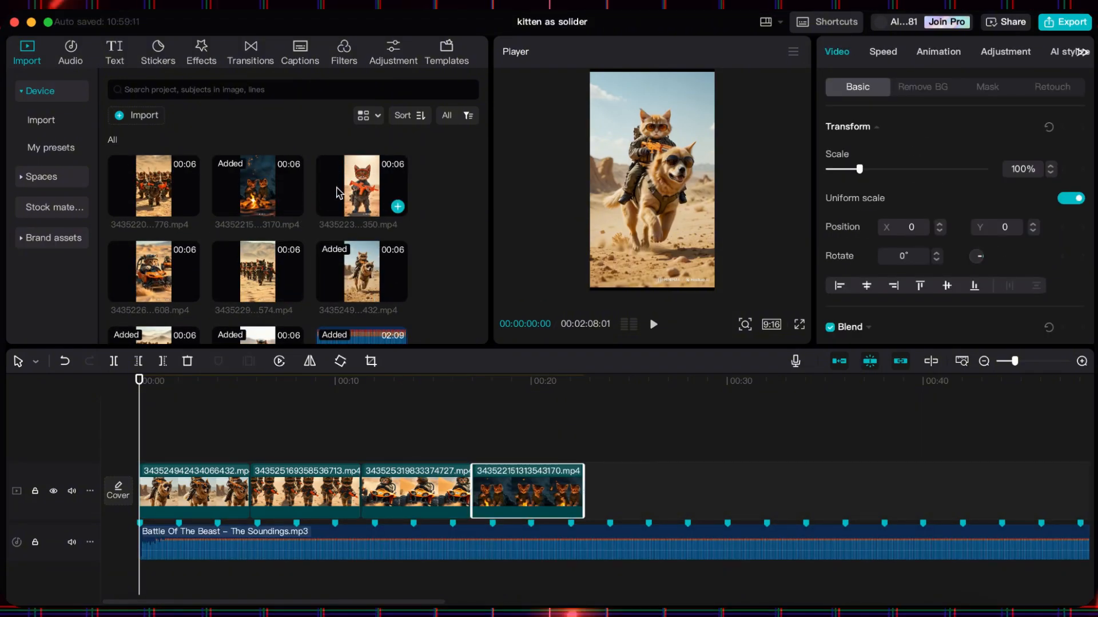
Insert the single goggled kitten and desert squad clips as third and fourth, and append the marching platoon clip after the campfire clip.
left_click_drag(359, 195, 366, 486)
left_click_drag(169, 206, 503, 491)
left_click(806, 453)
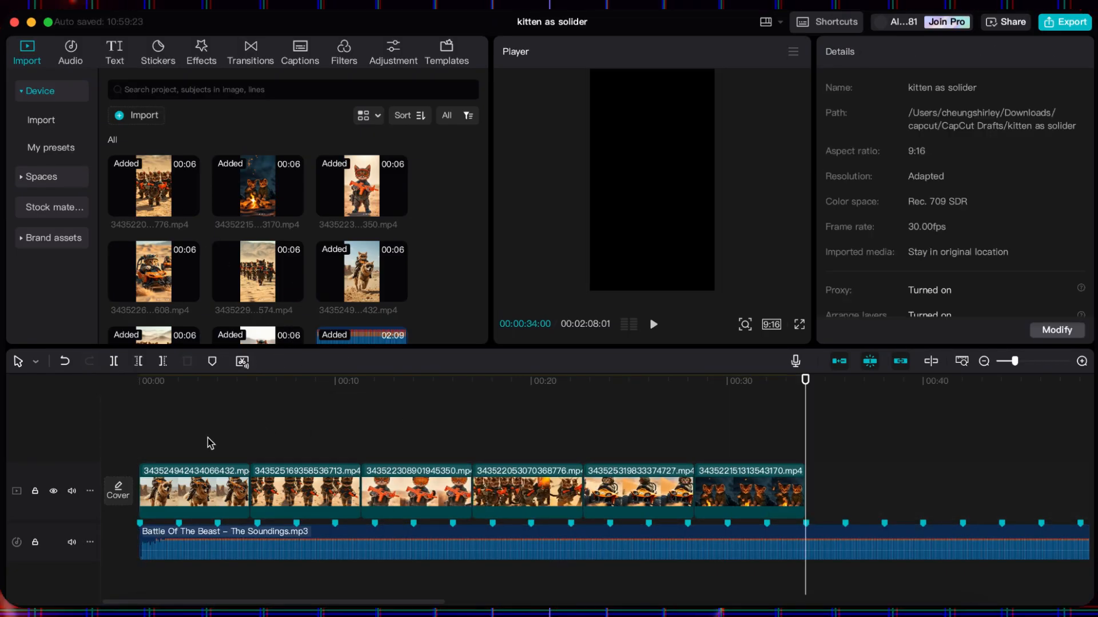
left_click(185, 440)
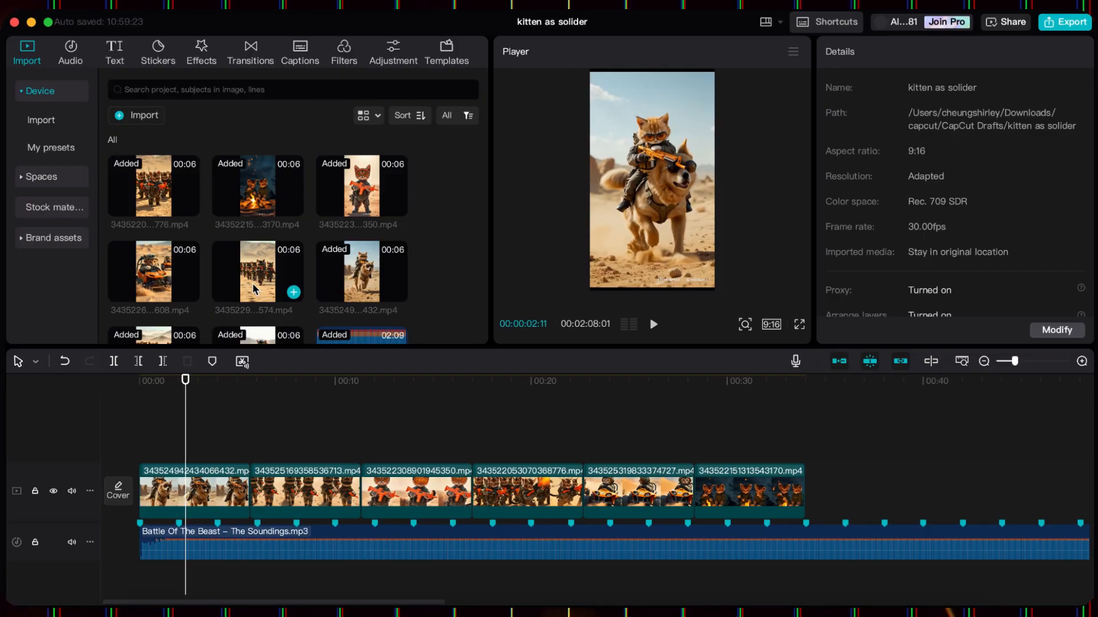
left_click_drag(251, 281, 817, 491)
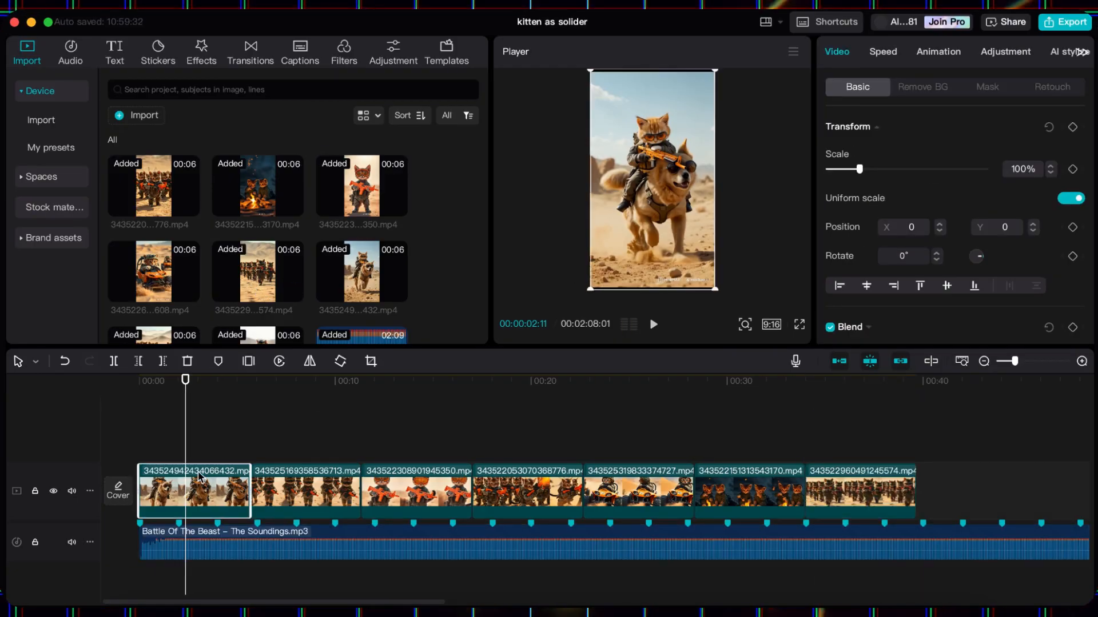
Crop the watermark strip off the bottom of the dog-riding and marching kittens clips and enlarge them to 108% and 109% to fill the frame.
left_click(370, 361)
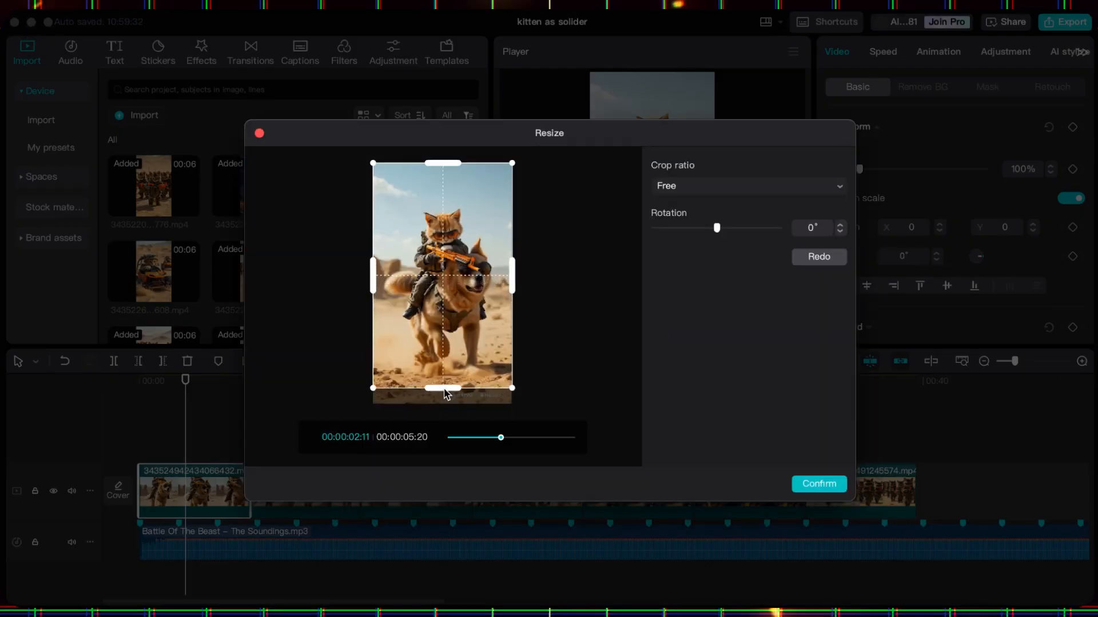
left_click(819, 484)
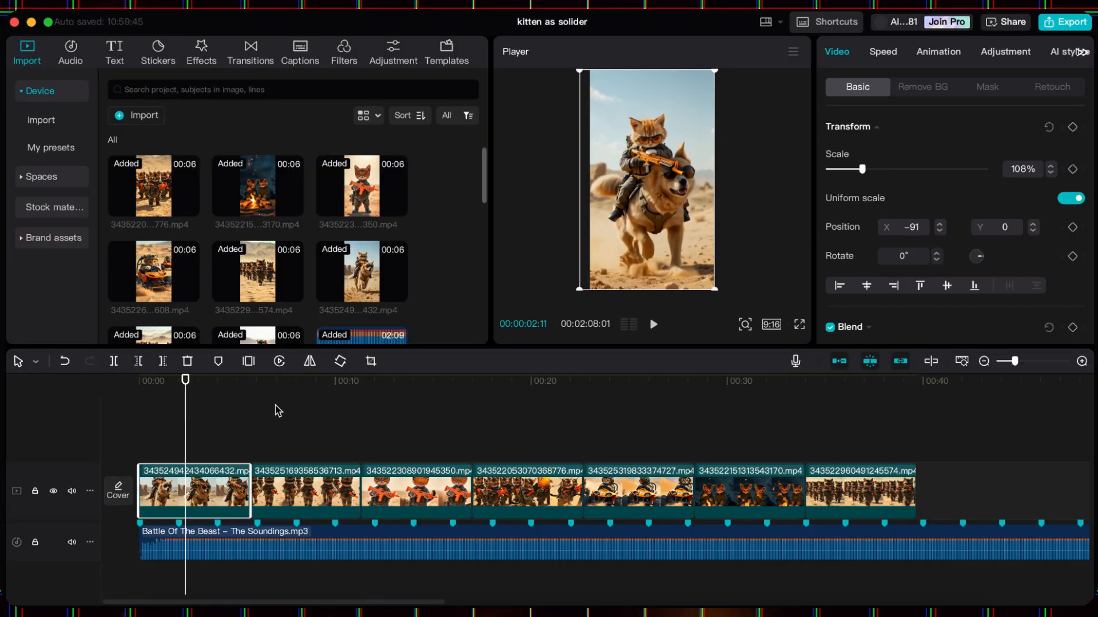
left_click(311, 448)
left_click(311, 491)
left_click(371, 361)
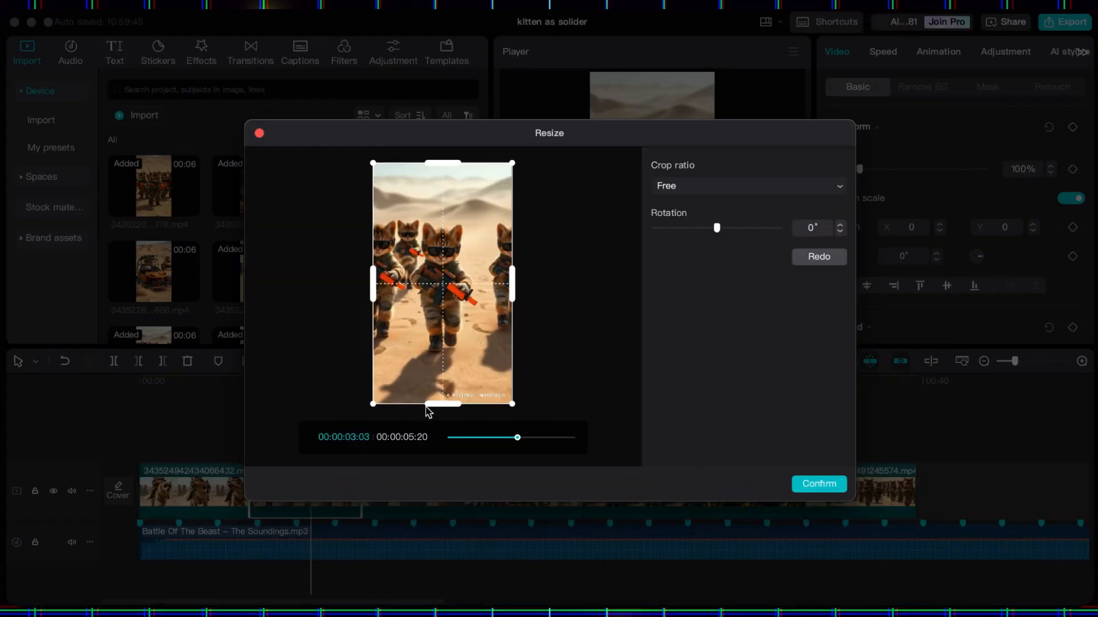
left_click(803, 483)
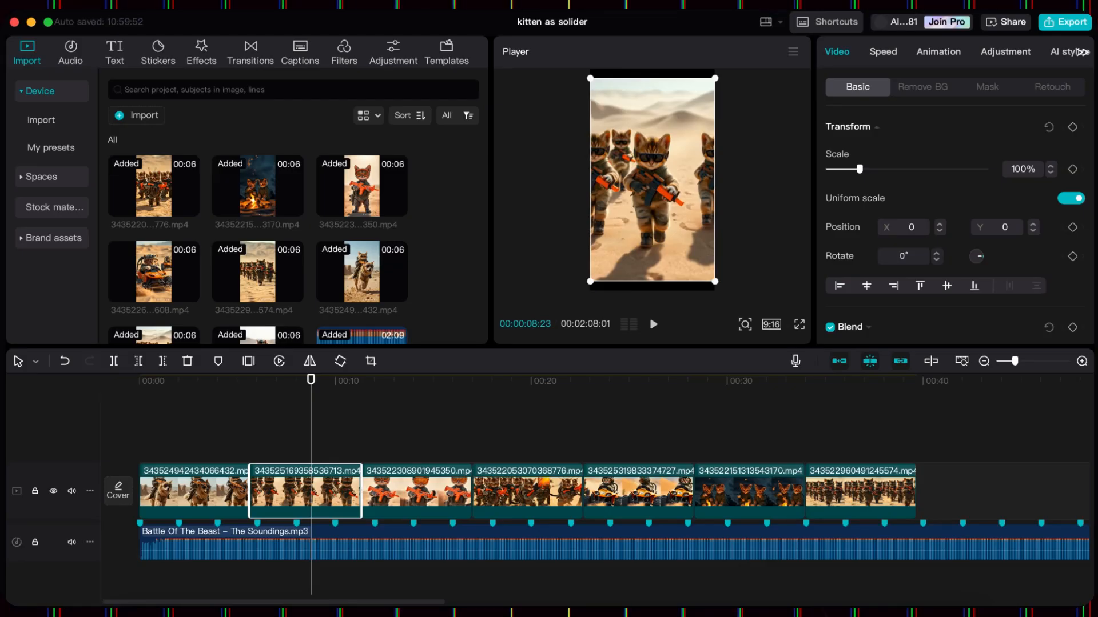
left_click_drag(722, 288, 727, 297)
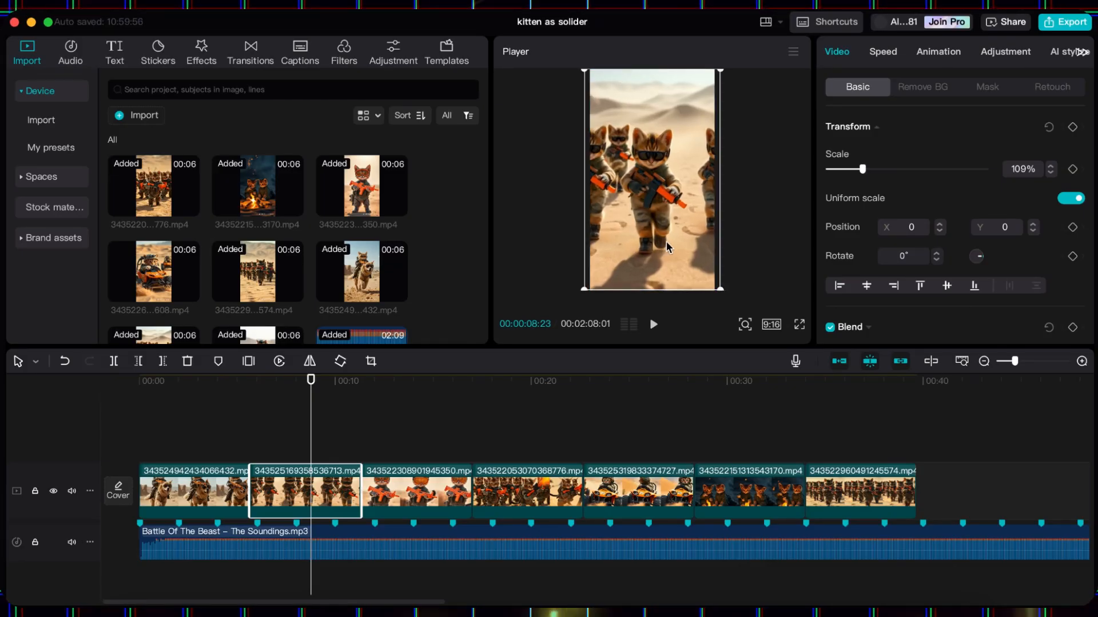
Crop the bottom watermark off the single goggled kitten clip and scale it to 109% to fill the frame.
left_click(392, 492)
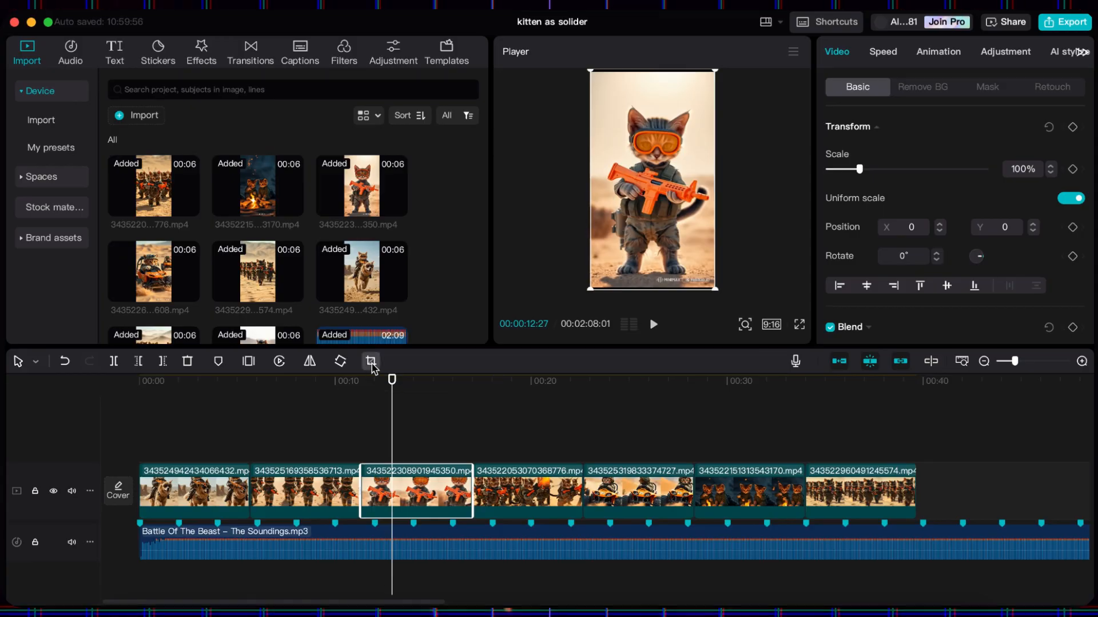
left_click(371, 361)
left_click(800, 482)
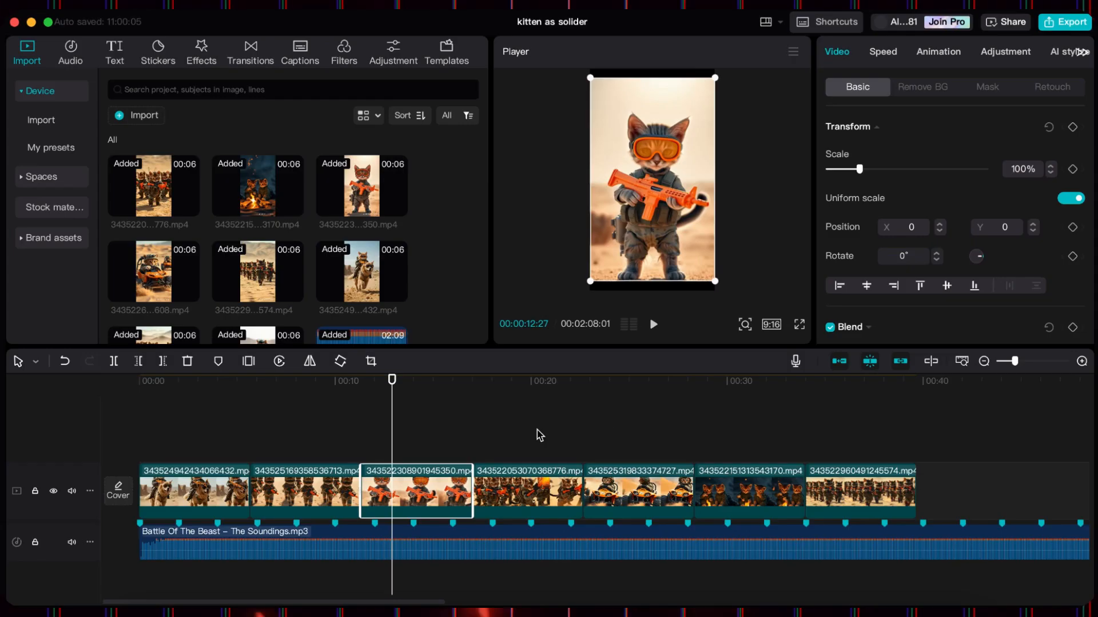
left_click_drag(716, 282, 723, 288)
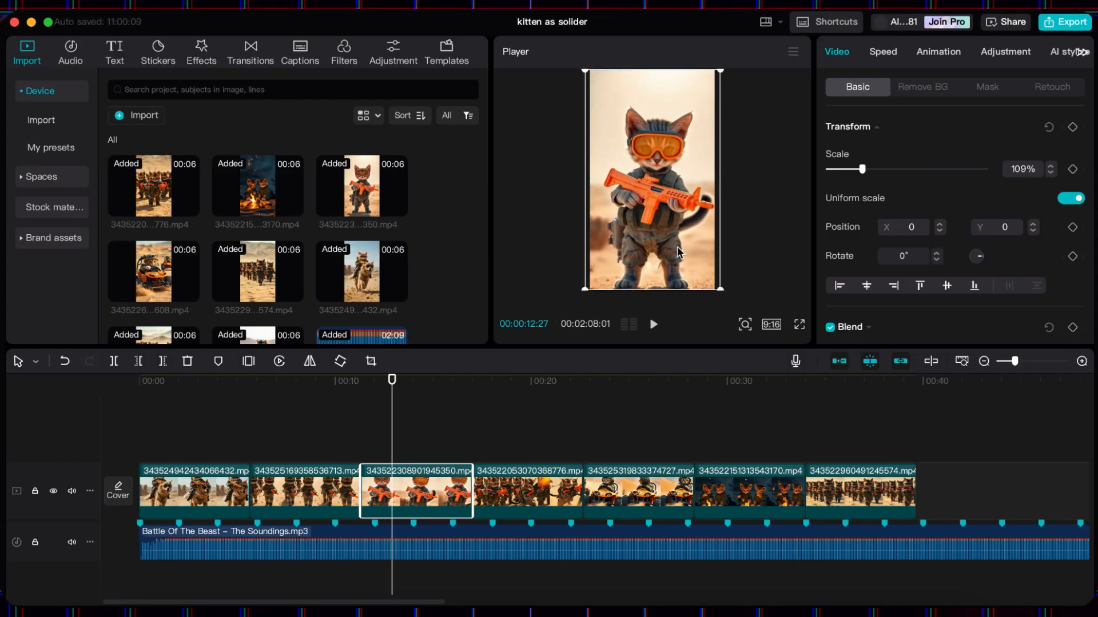
left_click_drag(678, 252, 671, 252)
Crop the bottom watermark off the desert squad clip, scale it to 109% and shift it sideways within the frame.
left_click_drag(393, 379, 449, 390)
left_click(505, 486)
left_click(371, 361)
left_click(798, 483)
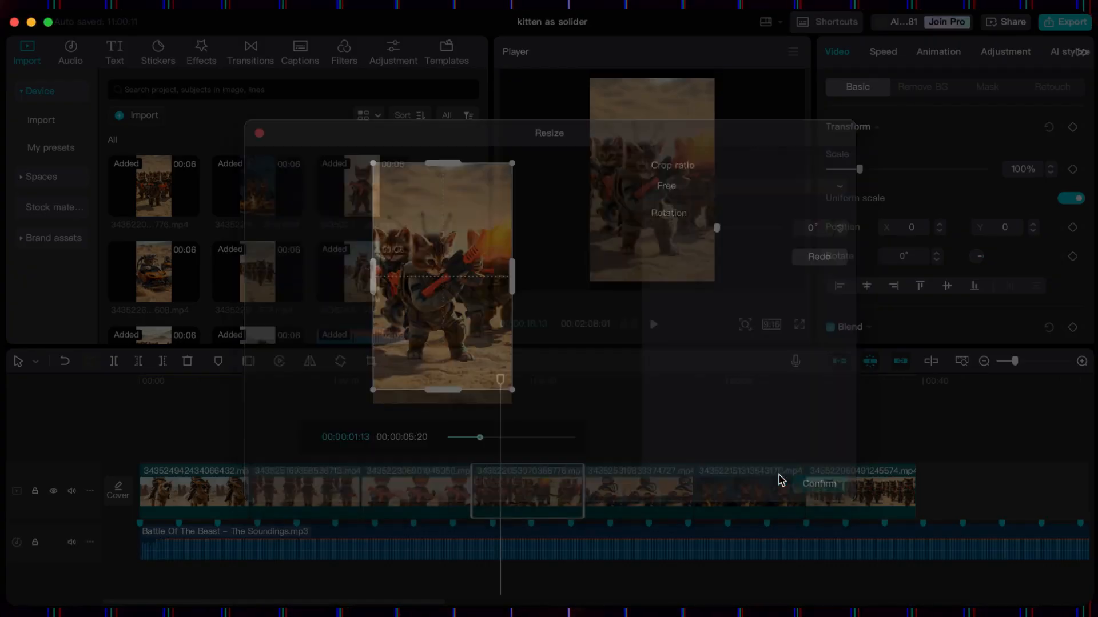
left_click_drag(716, 284, 722, 295)
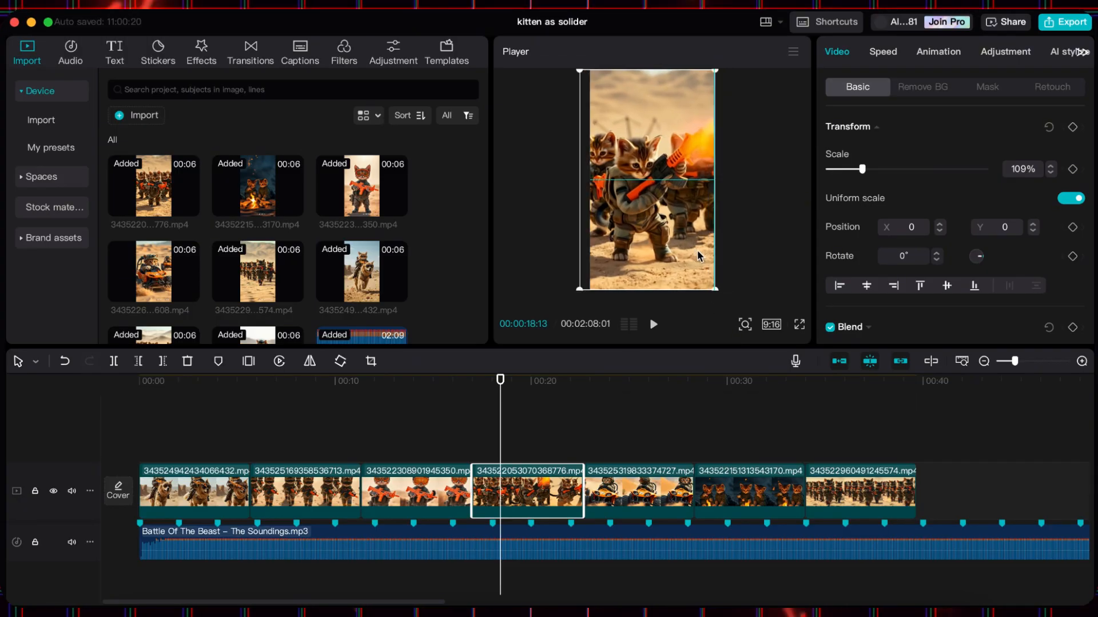
Crop the bottom watermark off the orange off-road vehicle clip and enlarge it to fill the 9:16 frame.
left_click(551, 423)
left_click(610, 423)
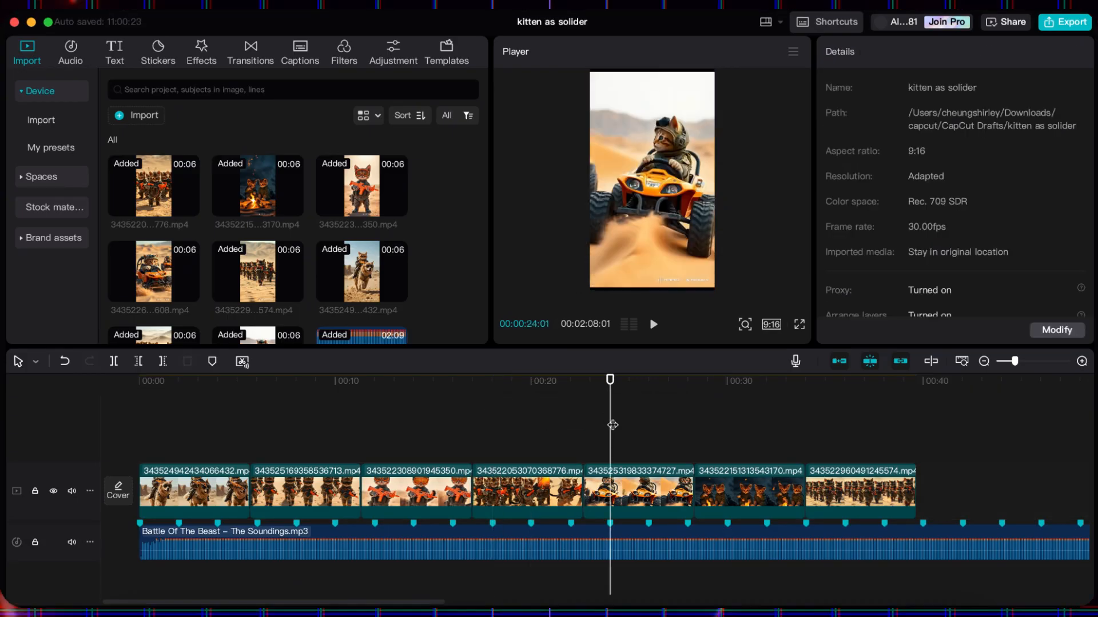
left_click(375, 363)
left_click_drag(461, 405, 458, 396)
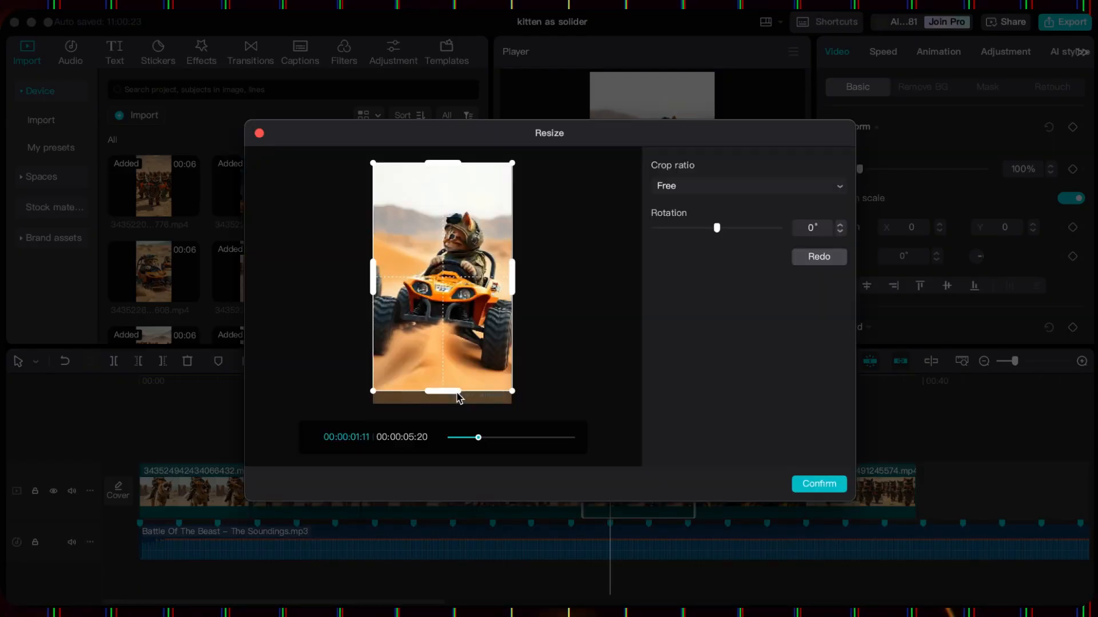
left_click(820, 484)
left_click_drag(717, 285, 729, 301)
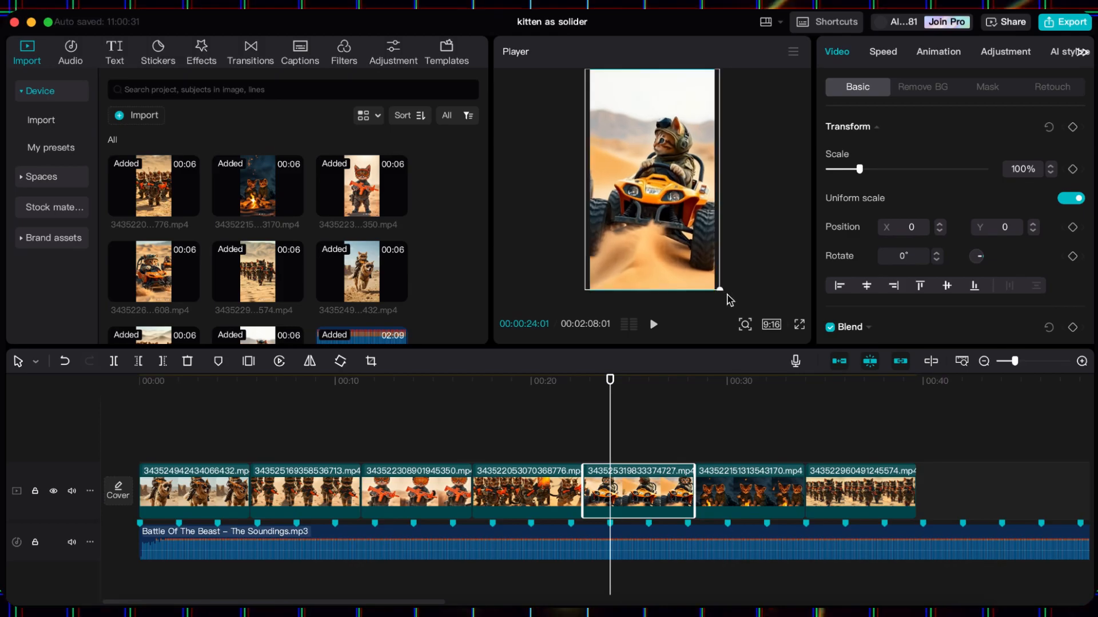
Crop the bottom watermark off the campfire clip and enlarge it to fill the 9:16 frame.
left_click(746, 401)
left_click(760, 491)
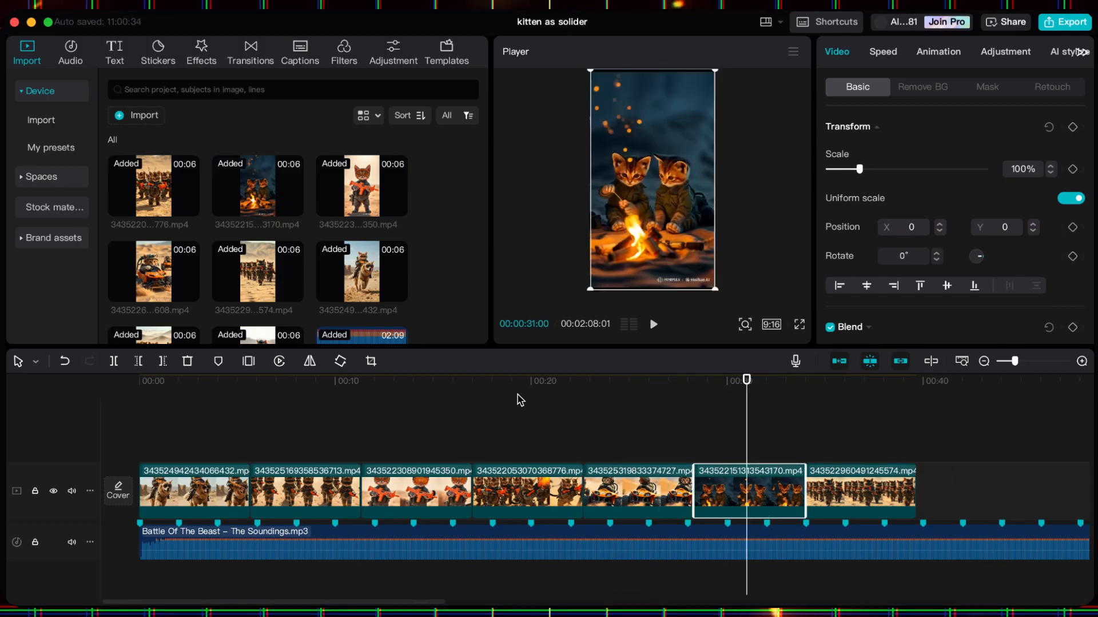
left_click(370, 361)
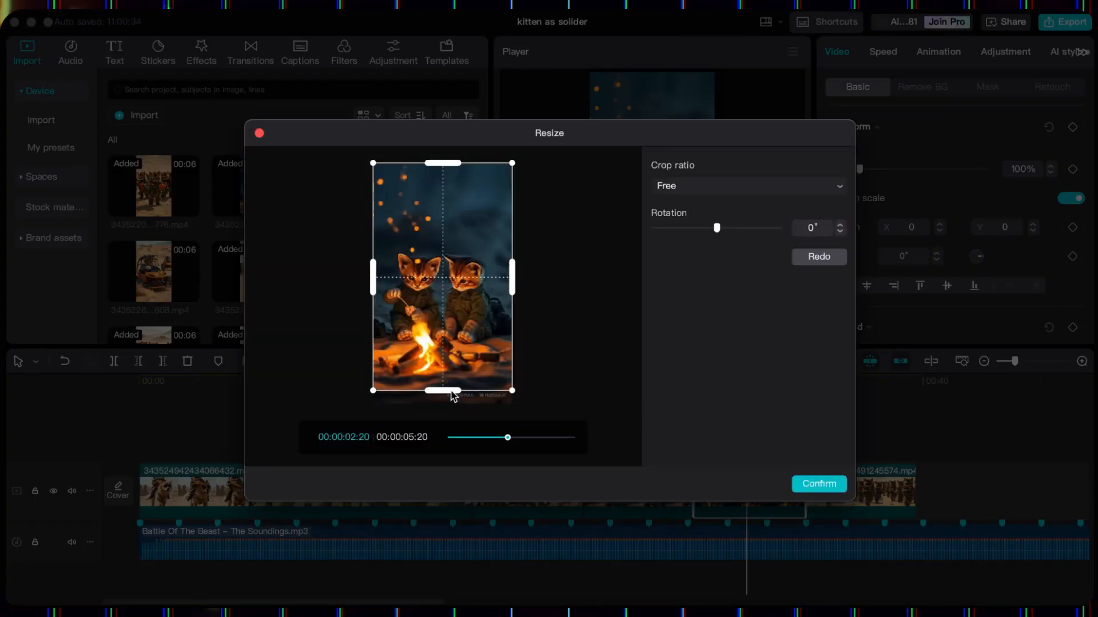
left_click(820, 484)
left_click_drag(718, 283, 729, 294)
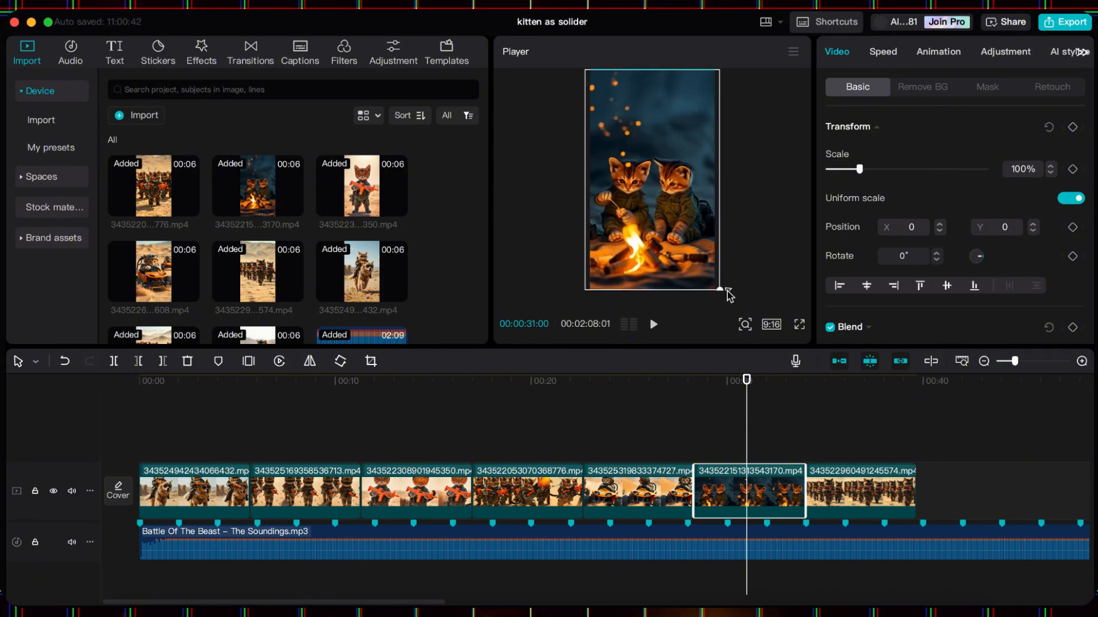
Crop the bottom watermark off the marching platoon clip and scale it to 108% to fill the frame.
left_click(820, 412)
left_click(840, 473)
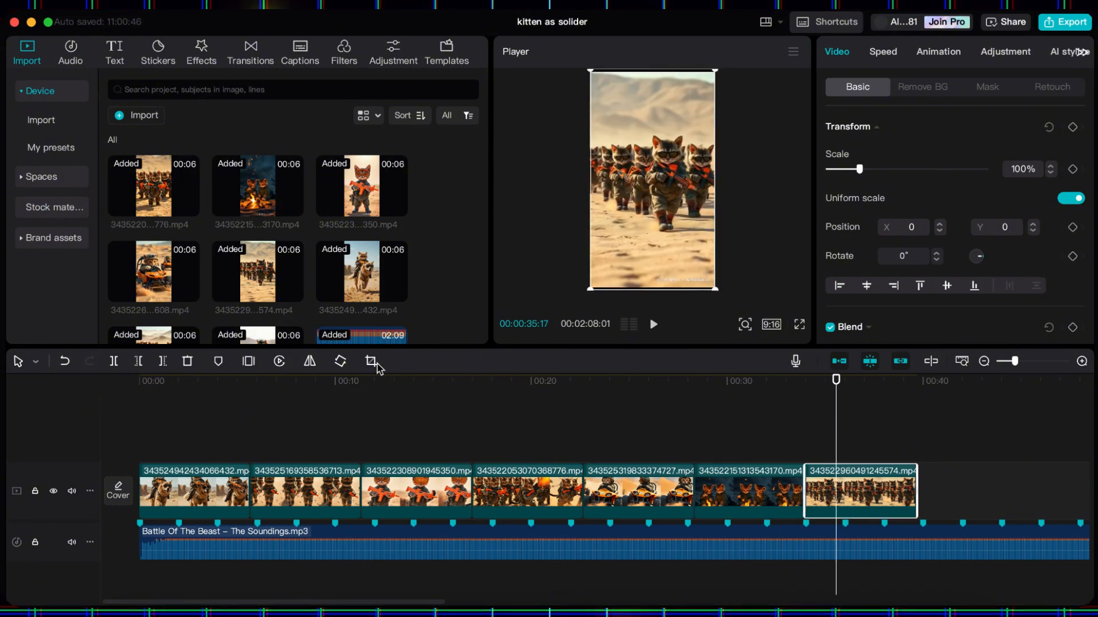
left_click(372, 362)
left_click(822, 485)
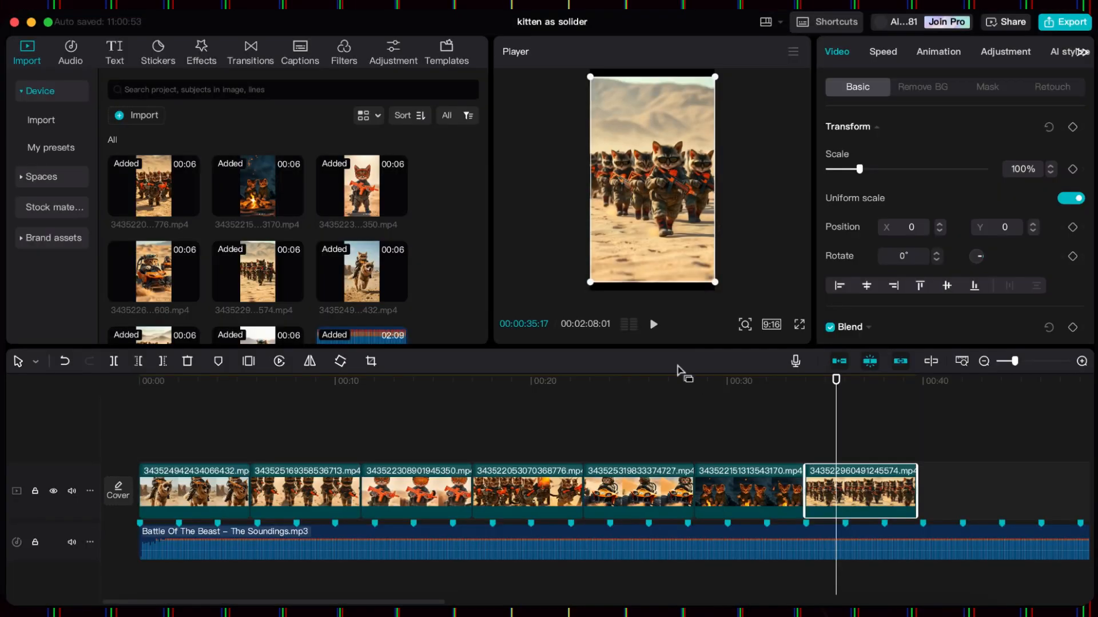
left_click_drag(715, 281, 722, 289)
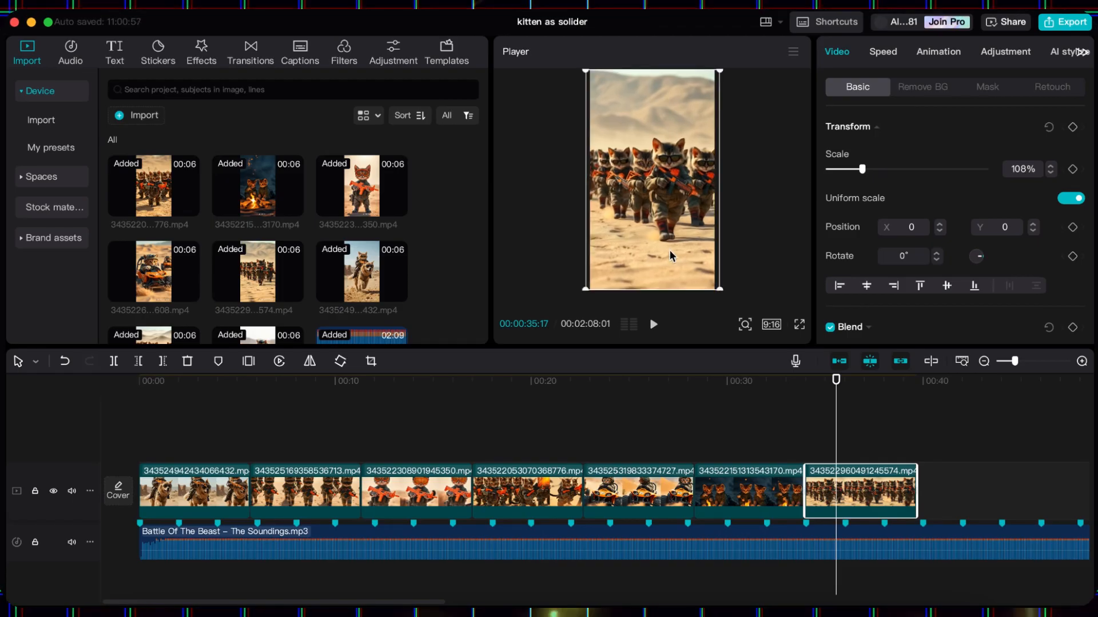
Set the speed duration of the dog-riding clip to 6 s so its end matches a beat marker.
left_click(652, 422)
left_click(247, 421)
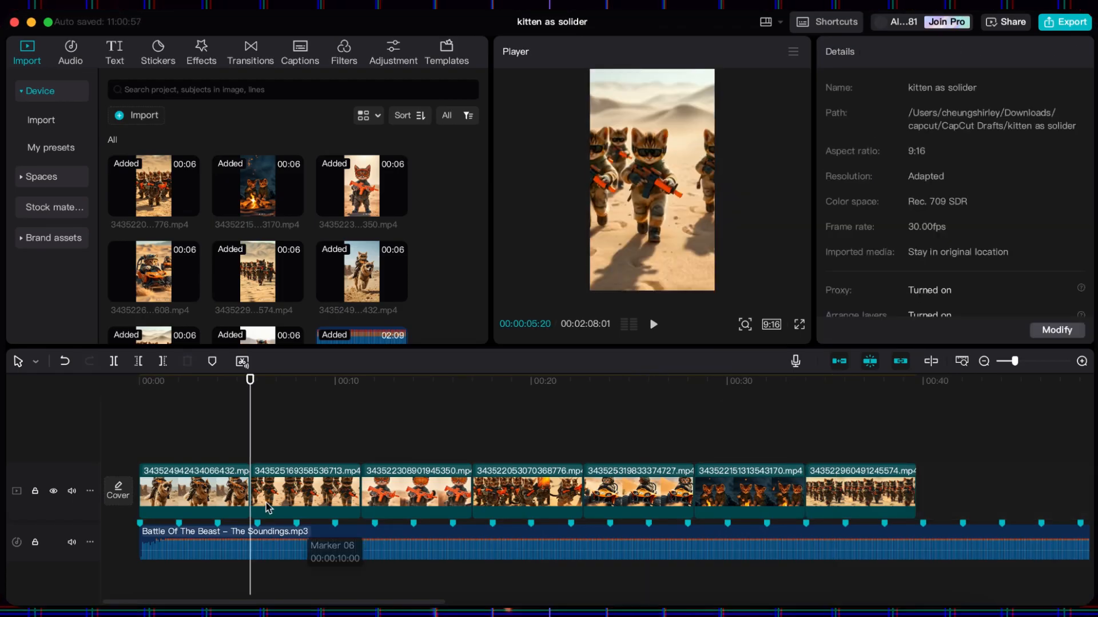
left_click(232, 498)
left_click(883, 52)
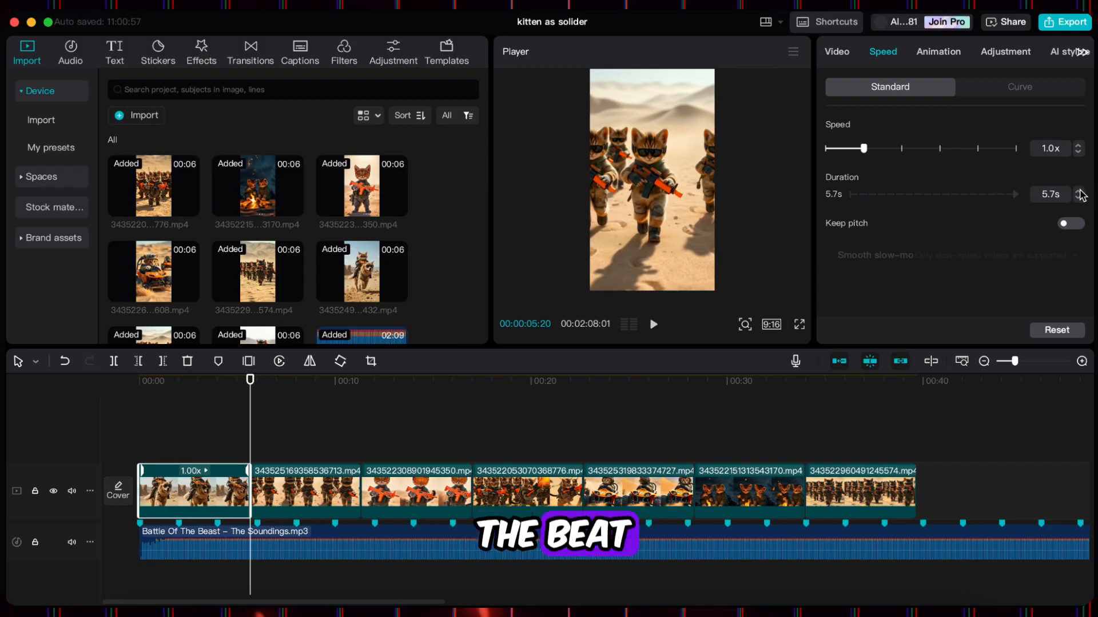
left_click(1079, 191)
left_click(1078, 191)
left_click(1055, 194)
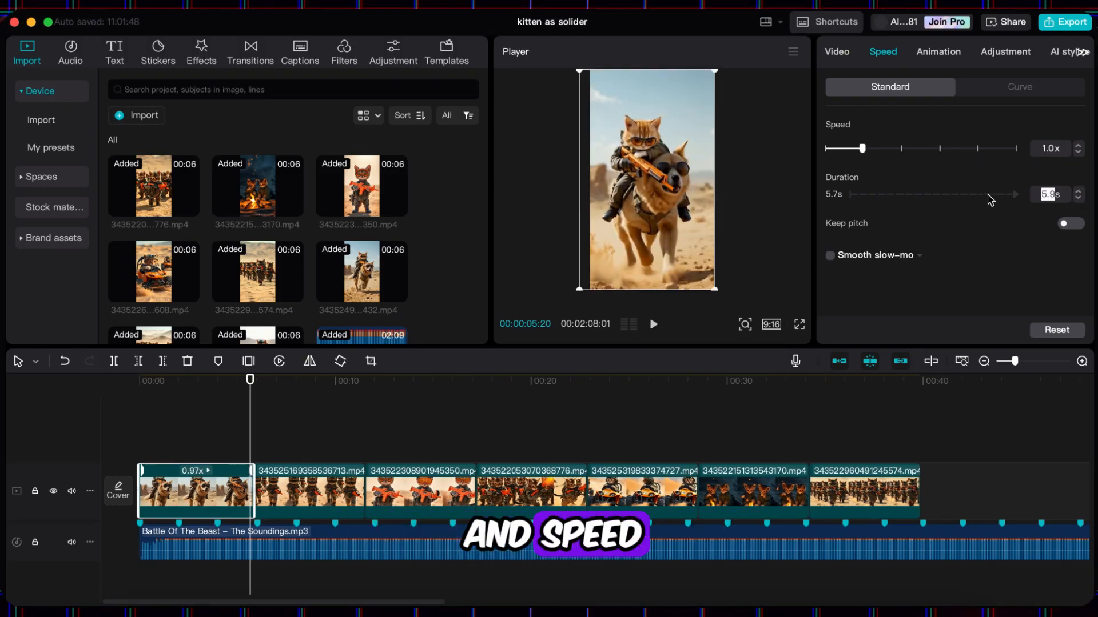
type("6")
key("Return")
Set the speed duration of the marching kittens, goggled kitten and desert squad clips to 6 s each.
left_click(314, 486)
left_click_drag(250, 422, 272, 424)
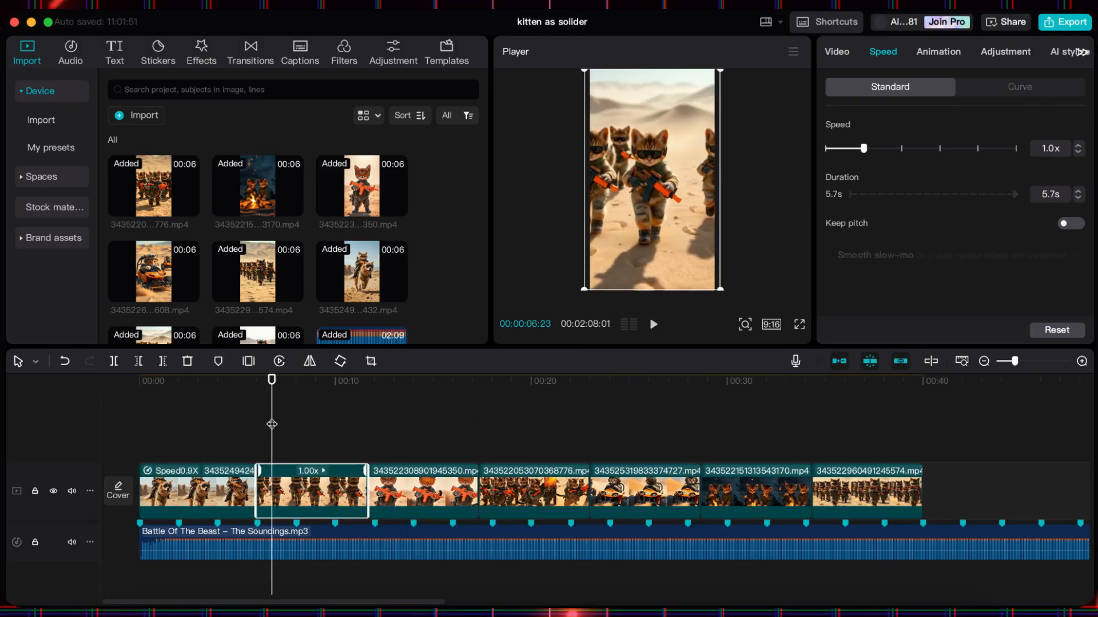
type("6")
key("Return")
left_click(466, 491)
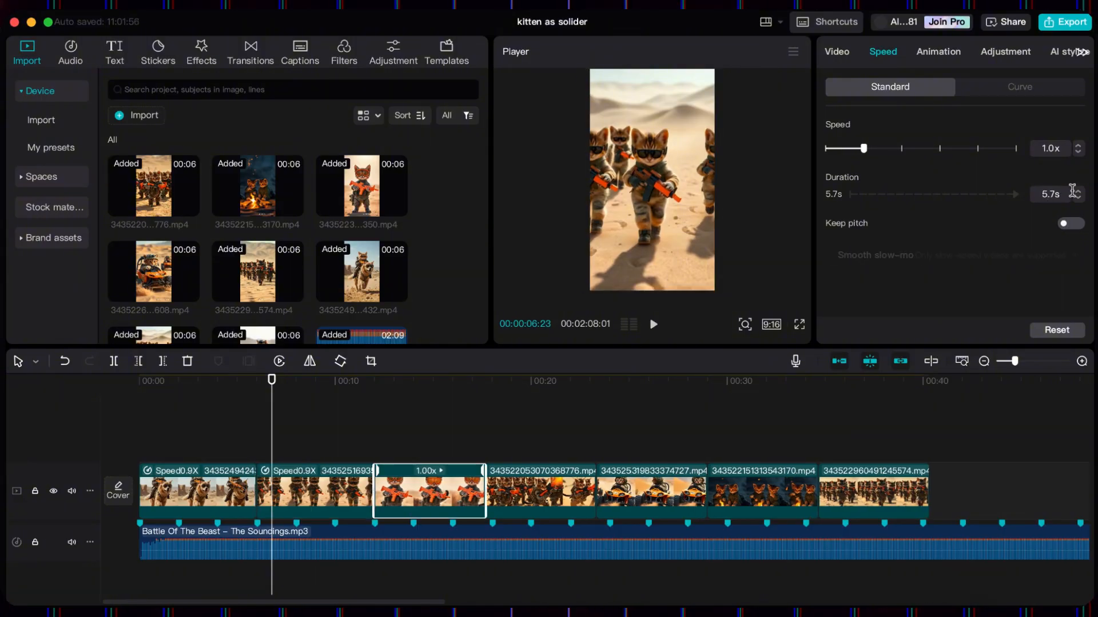
type("6")
key("Return")
left_click(546, 490)
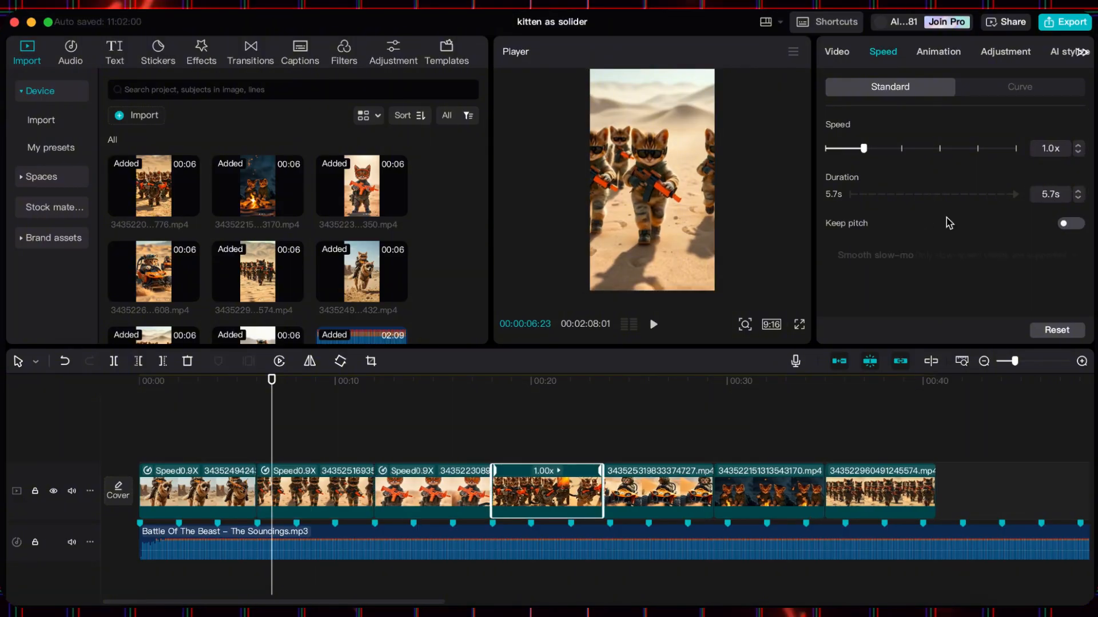
type("6")
key("Return")
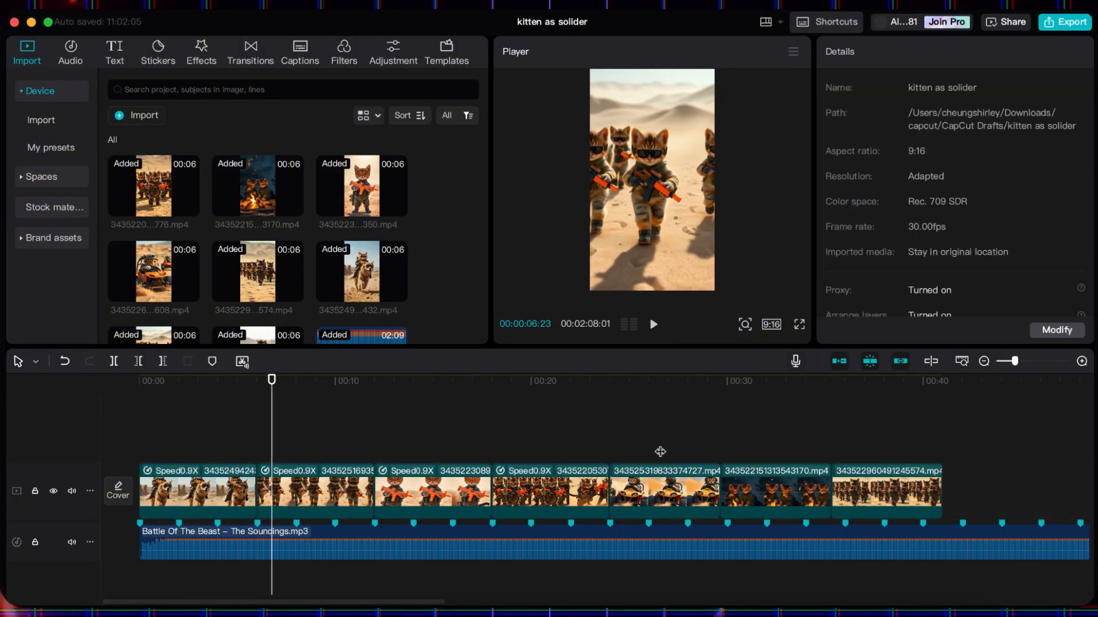
Set the speed duration of the orange off-road vehicle, campfire and marching platoon clips to 6 s each.
left_click(659, 490)
left_click(882, 51)
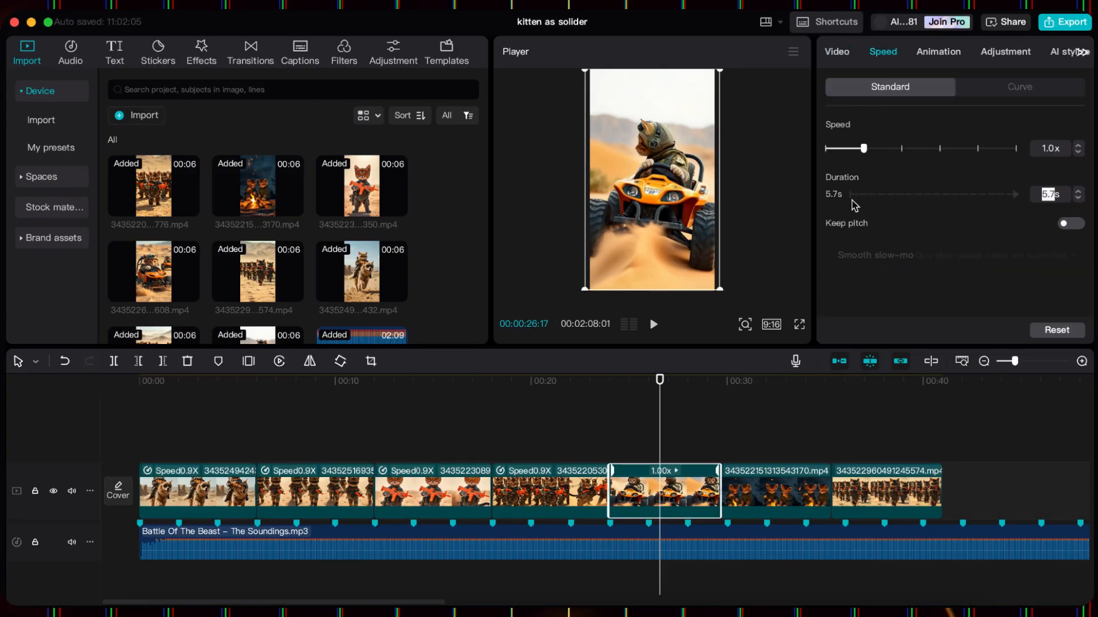
type("6s")
key("Return")
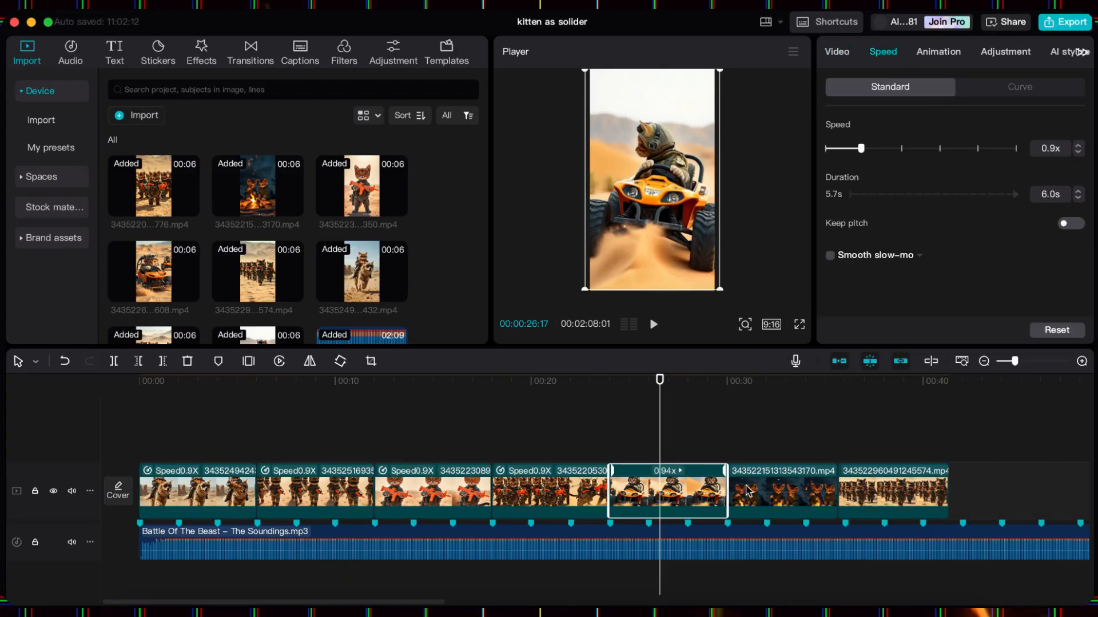
left_click(779, 485)
type("6")
key("Return")
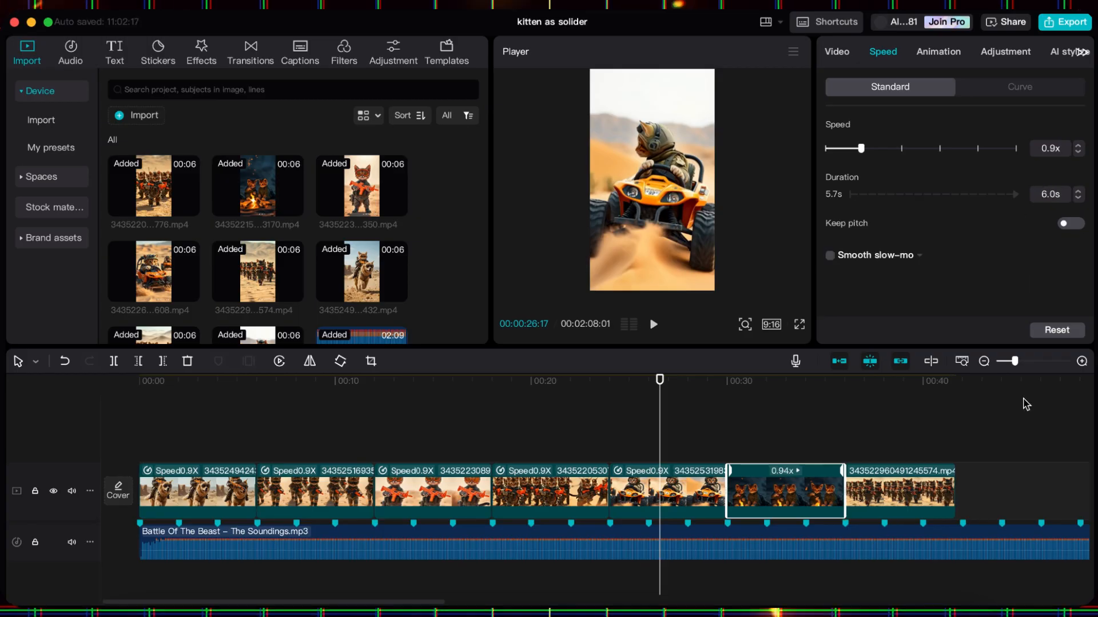
left_click(931, 487)
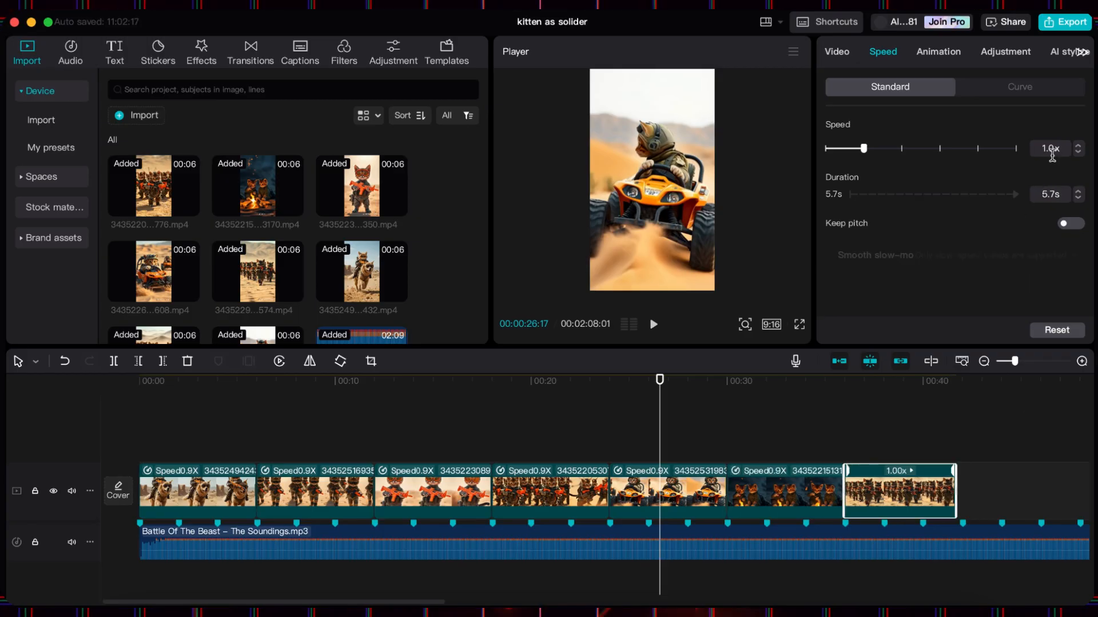
Trim the music track at 00:00:42:00 so it ends together with the last video clip.
left_click(964, 424)
left_click(968, 534)
key("w")
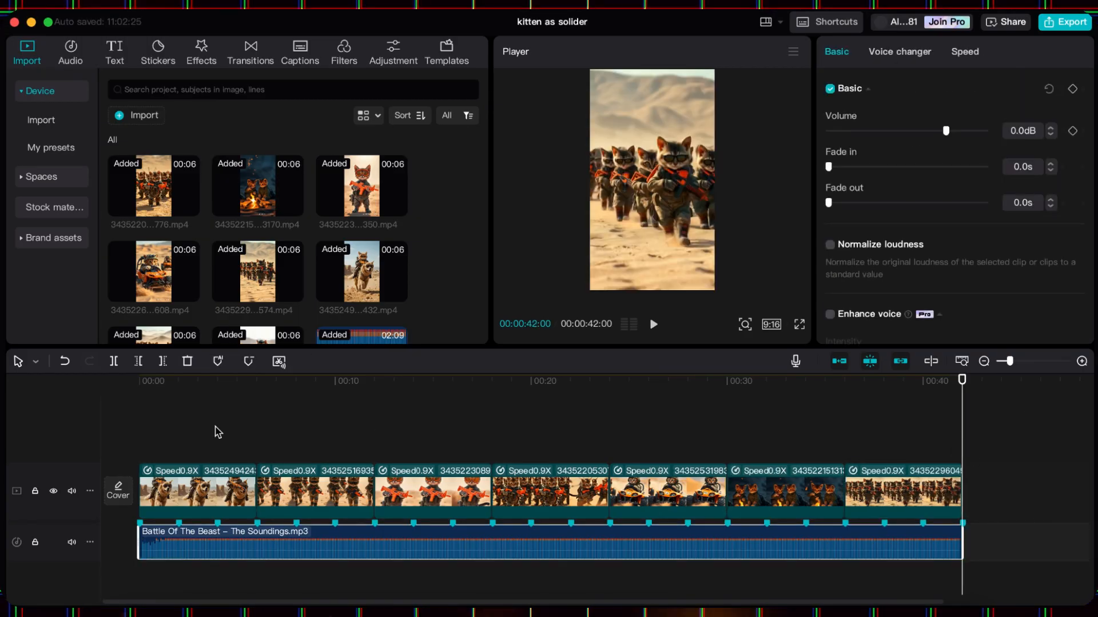
Add the Black Fade transition between the first two clips, apply it to all clips and preview the video from the start.
left_click(142, 398)
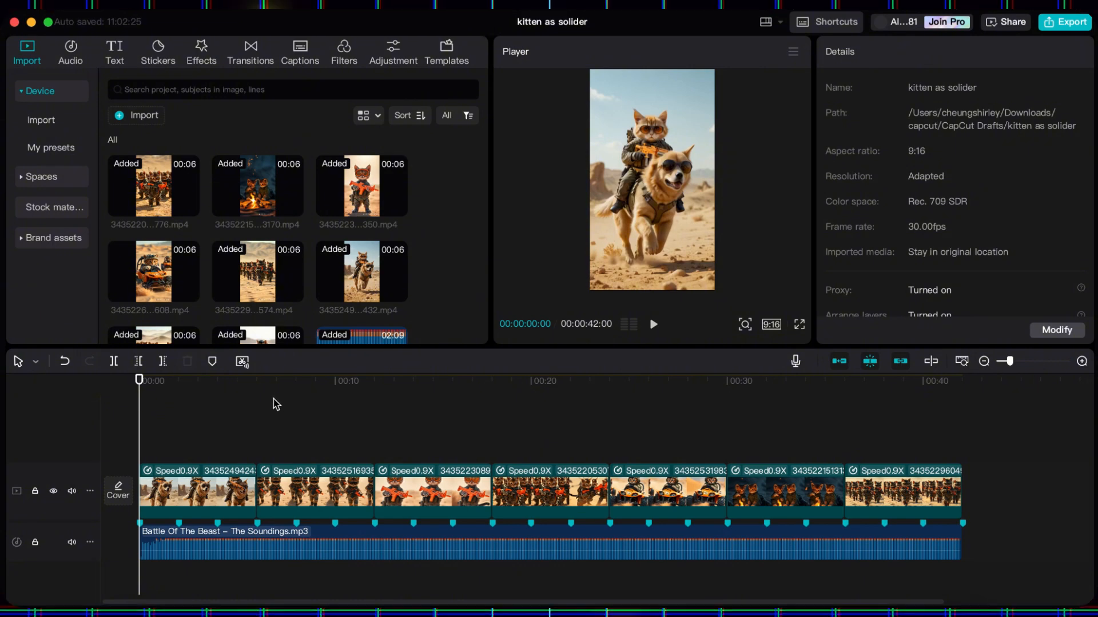
left_click(251, 60)
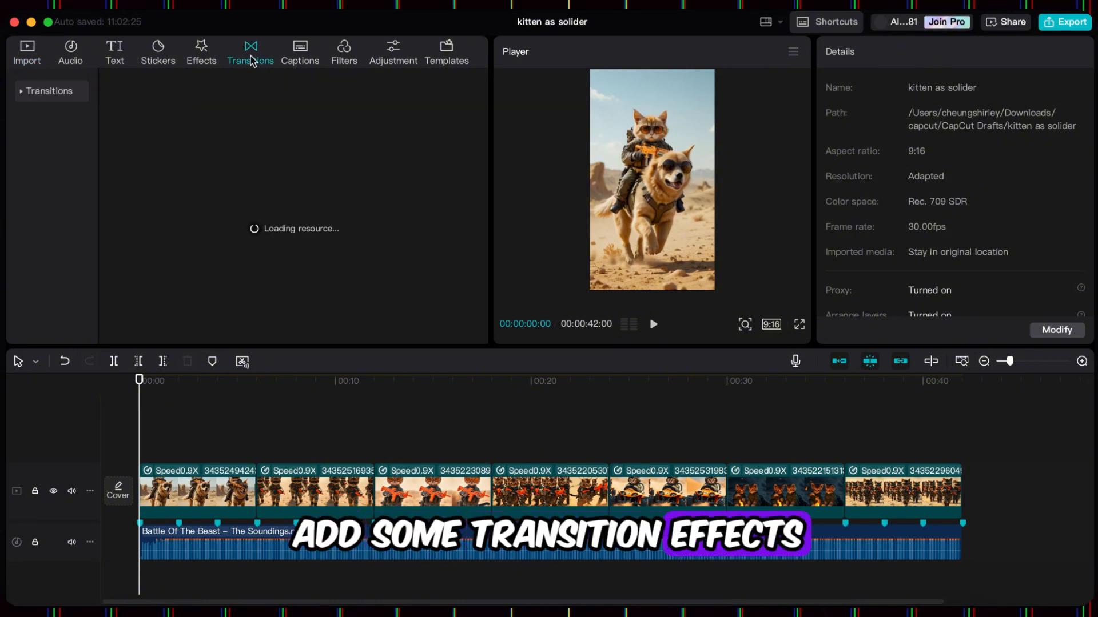
mouse_move(297, 272)
left_mouse_down()
mouse_move(282, 421)
mouse_move(255, 489)
left_mouse_up()
left_click(1056, 332)
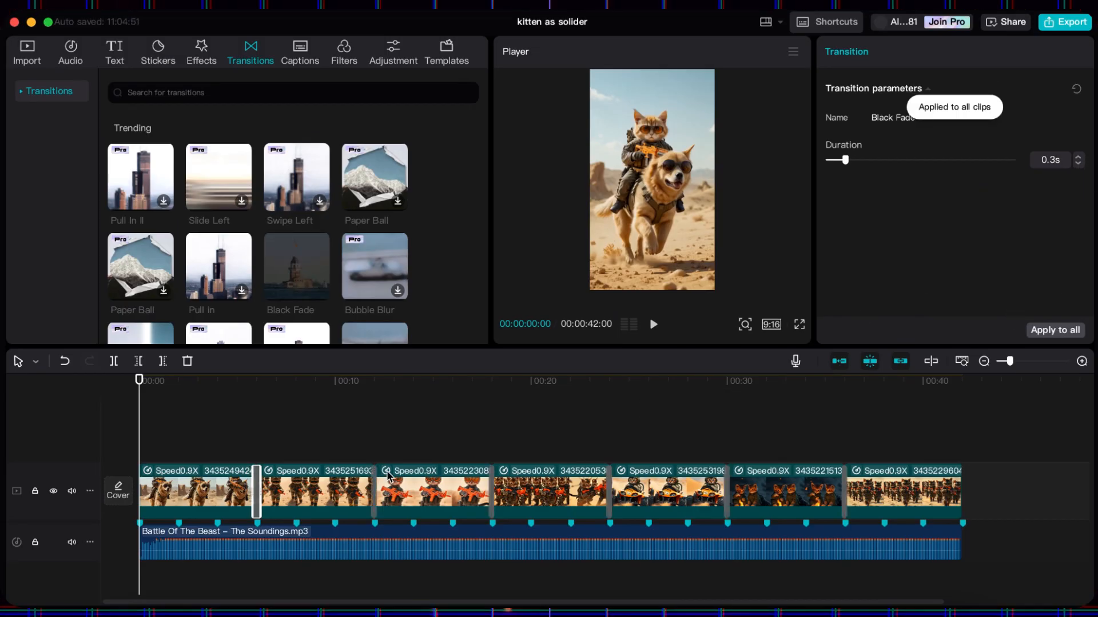
left_click(655, 326)
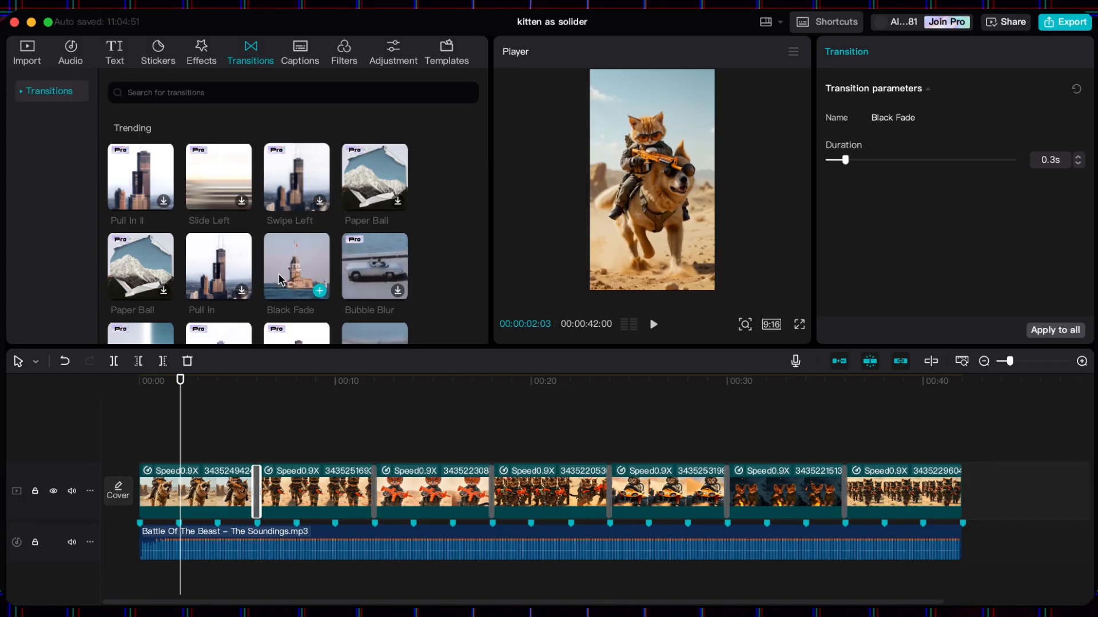
Add the gun-load-88938.mp3 sound effect under the first clip, starting just before 00:00:02:03, and play back the section.
left_click(30, 59)
left_click(398, 308)
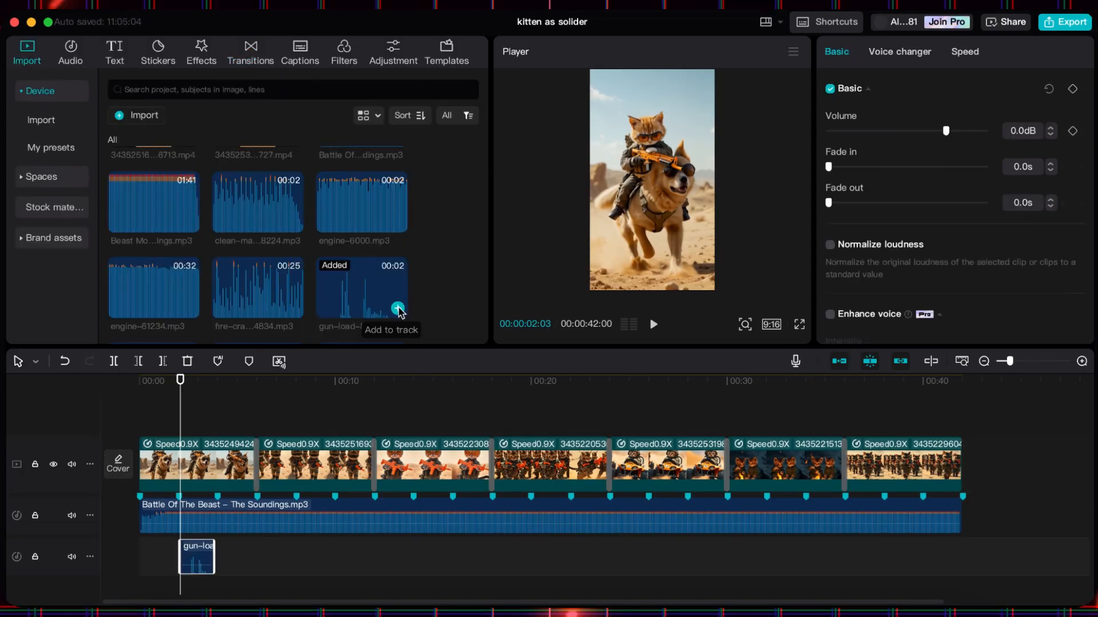
left_click(653, 324)
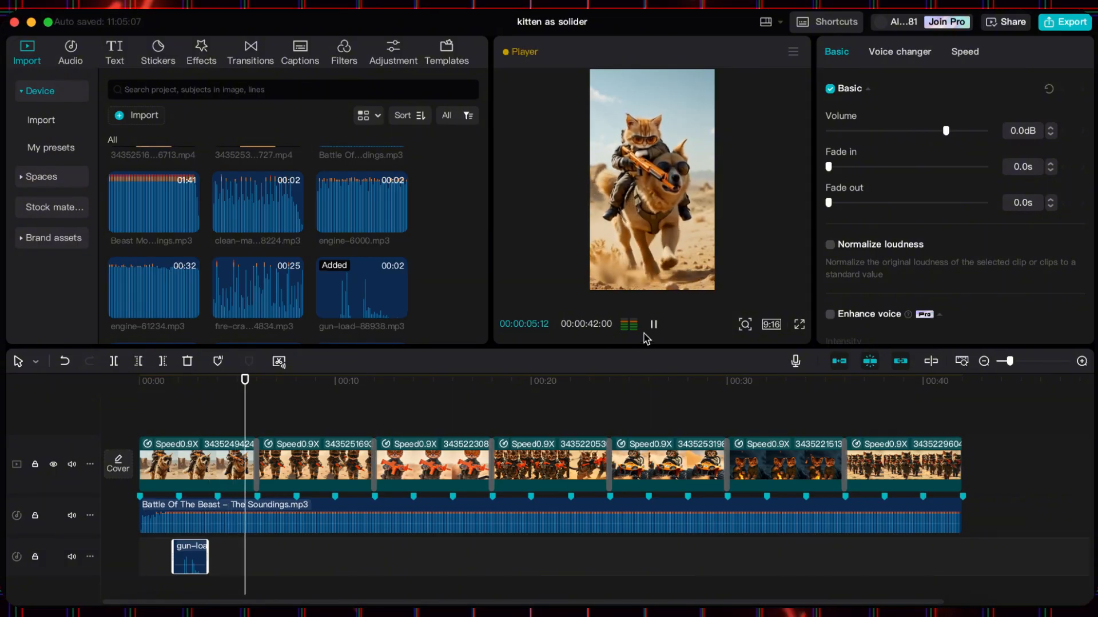
left_click(652, 326)
Place the walking-on-sand sound effect under the marching kittens clip and trim it to end with that clip.
scroll(368, 286, "down", 5)
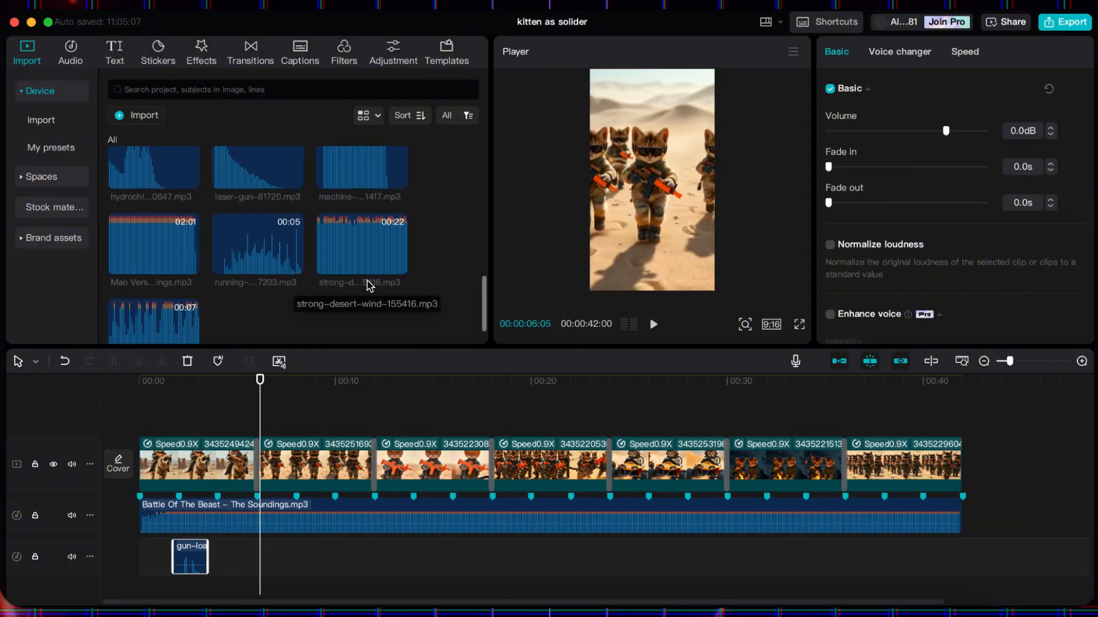
left_click_drag(171, 294, 263, 556)
left_click_drag(314, 392, 378, 403)
Audition the imported sound effects, place hydrochloric-acid-100647.mp3 under the goggled kitten clip and trim its end at 00:00:17:25.
left_click(373, 196)
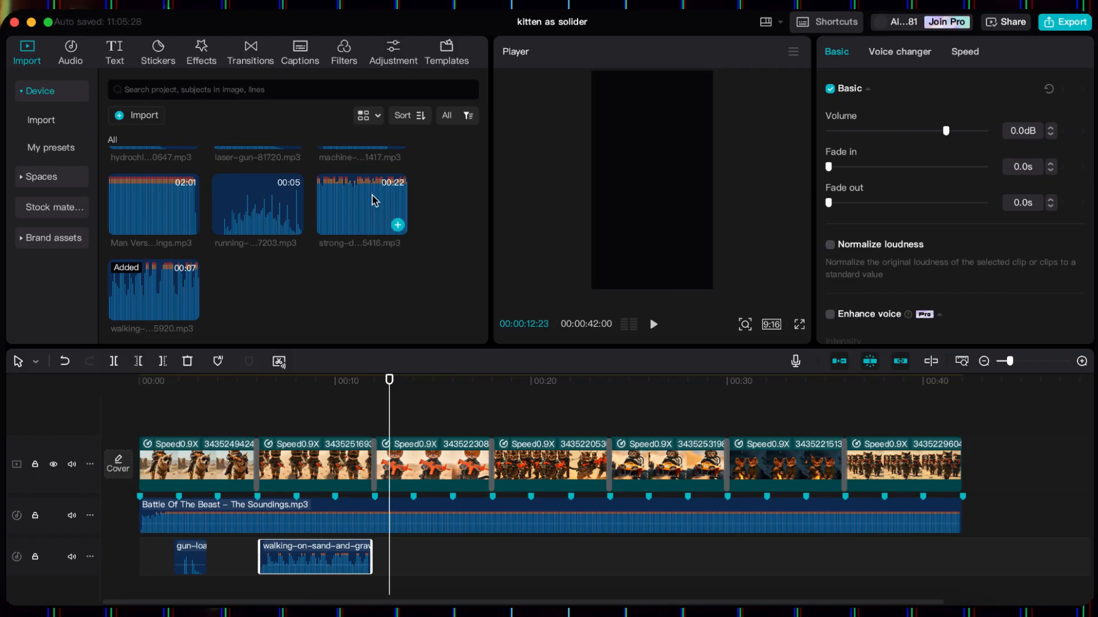
scroll(347, 188, "up", 2)
left_click(347, 189)
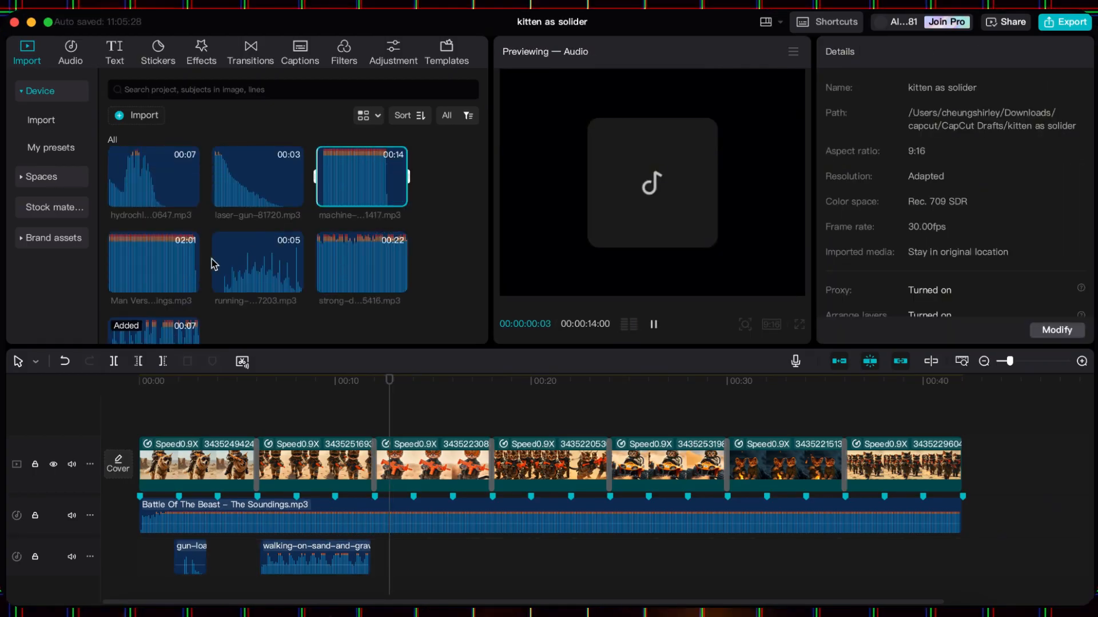
left_click(275, 269)
left_click(165, 273)
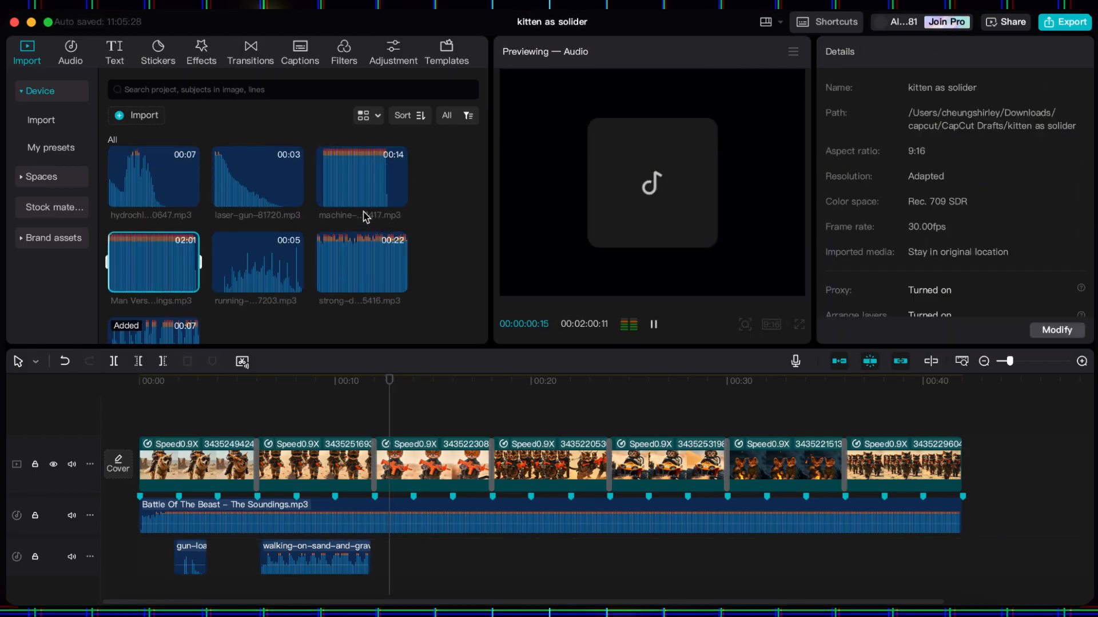
left_click(259, 182)
scroll(264, 187, "up", 2)
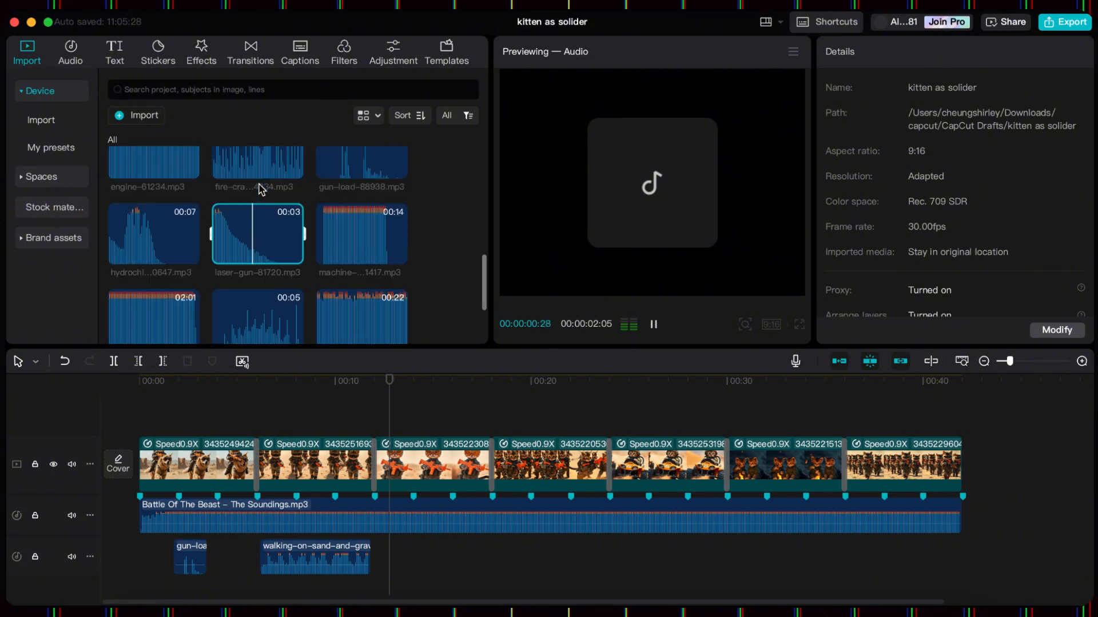
left_click_drag(183, 235, 382, 557)
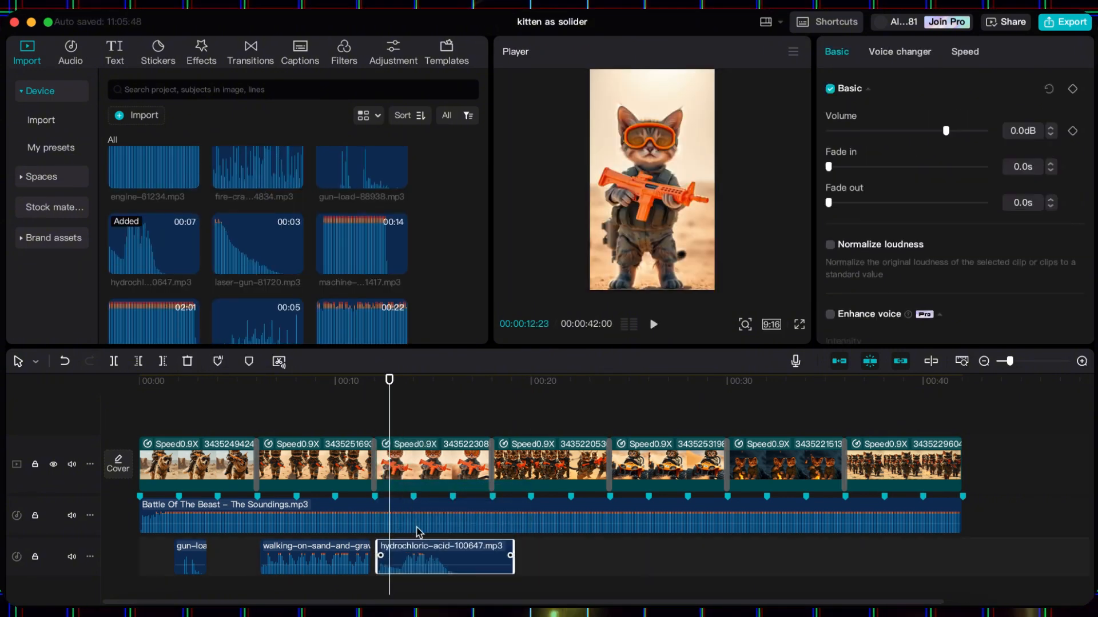
left_click(491, 406)
key("w")
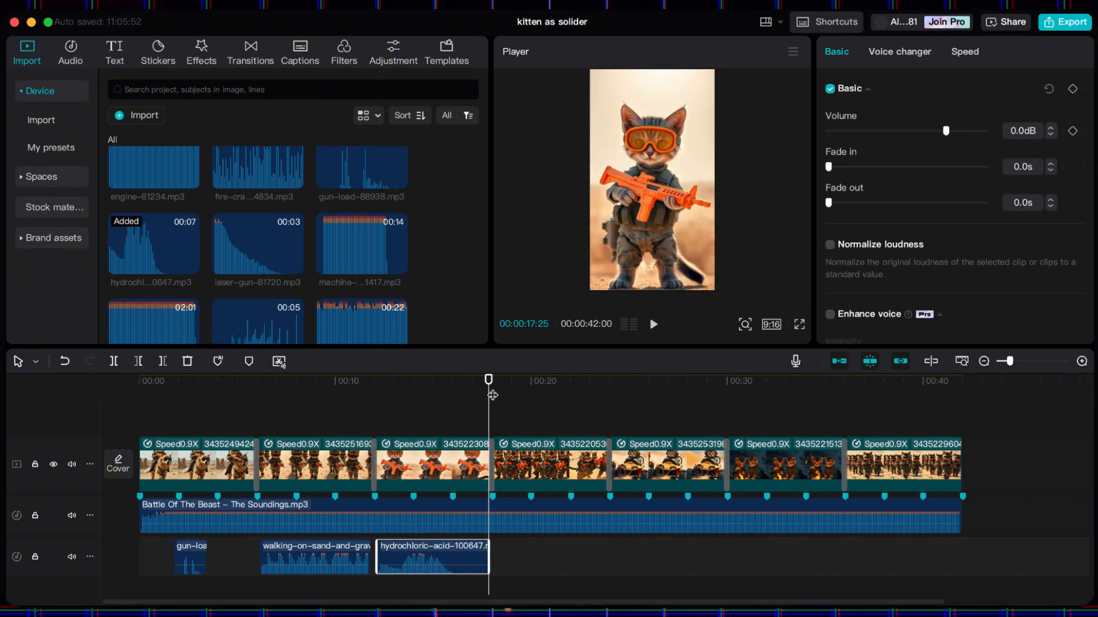
Place the clean-ma...8224.mp3 sound effect under the desert squad clip, shift its start to 00:00:19:11 and play back the section.
left_click_drag(492, 394, 530, 392)
scroll(286, 246, "up", 1)
scroll(286, 245, "up", 1)
left_click(265, 206)
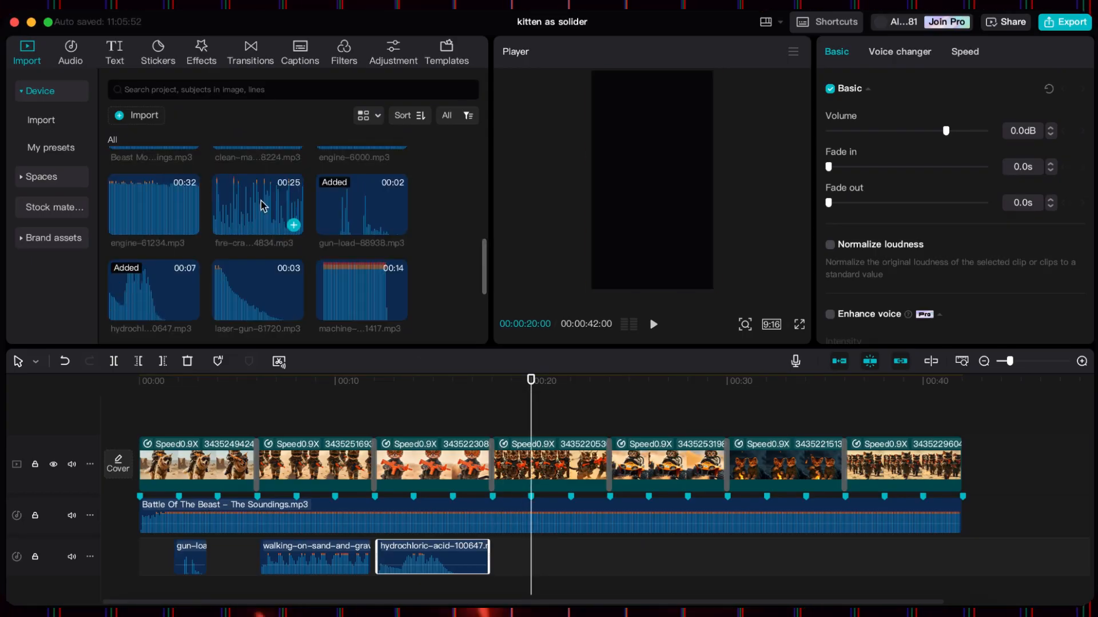
scroll(274, 208, "up", 1)
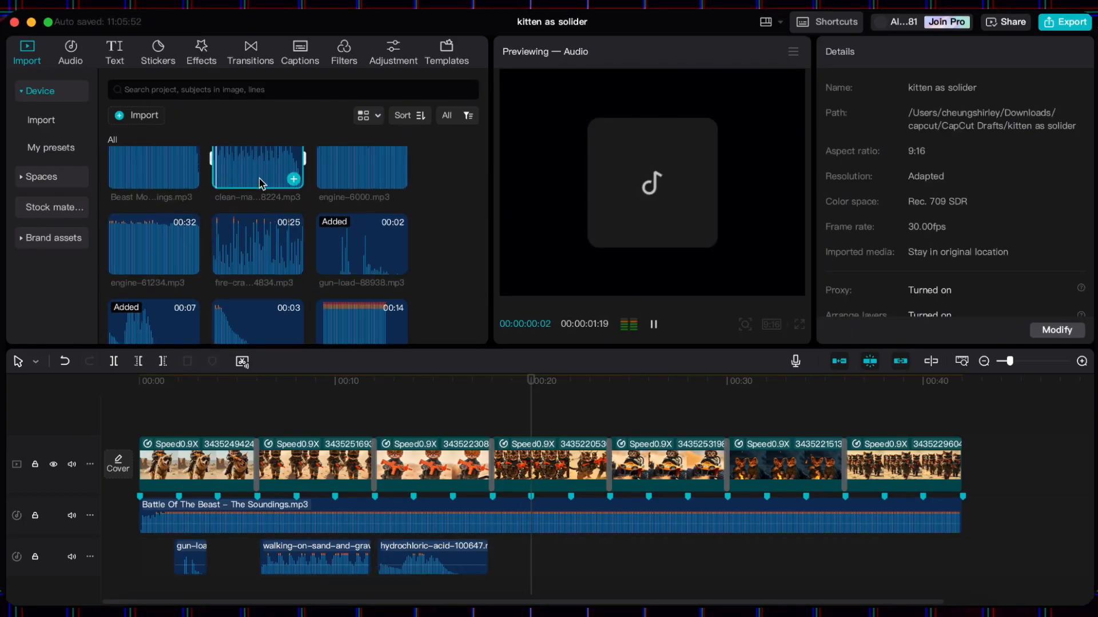
left_click_drag(287, 178, 536, 555)
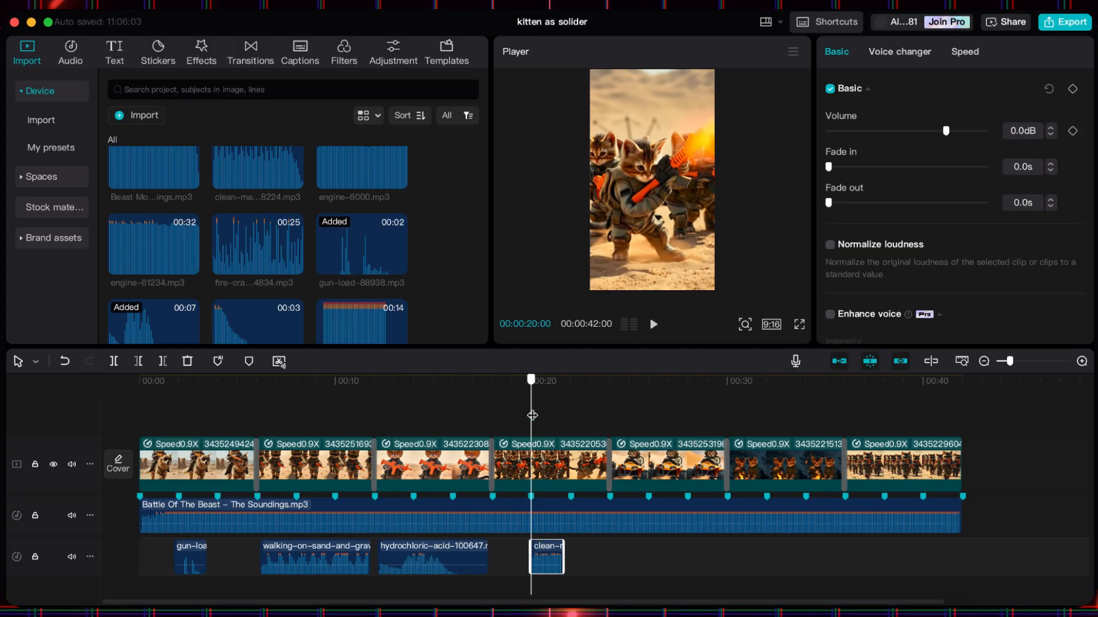
left_click_drag(531, 416, 519, 416)
left_click_drag(553, 557, 541, 557)
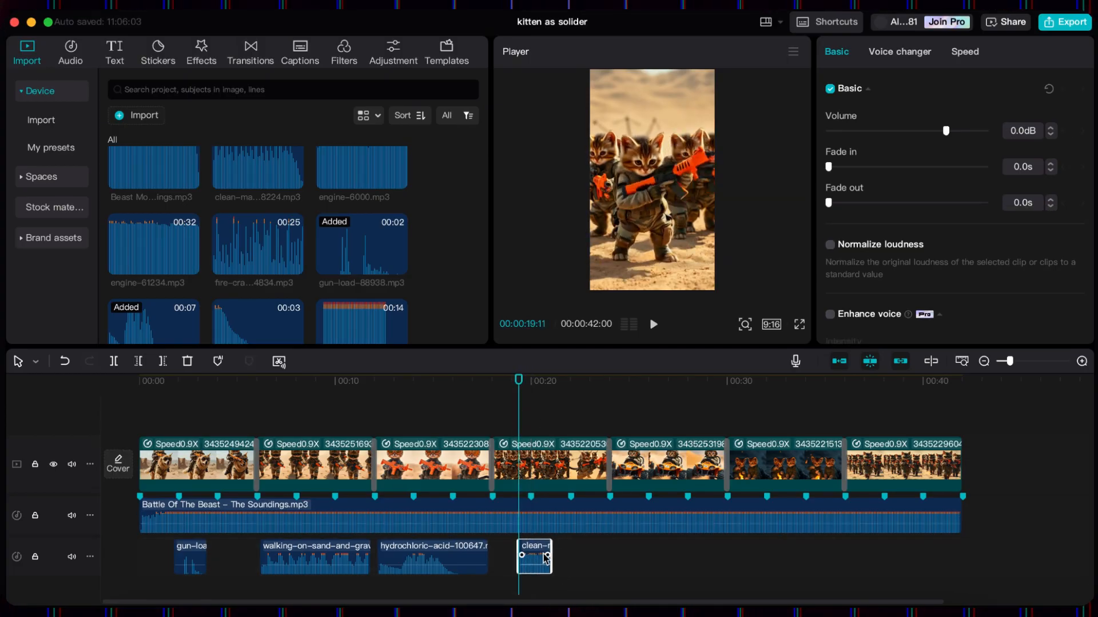
left_click(654, 324)
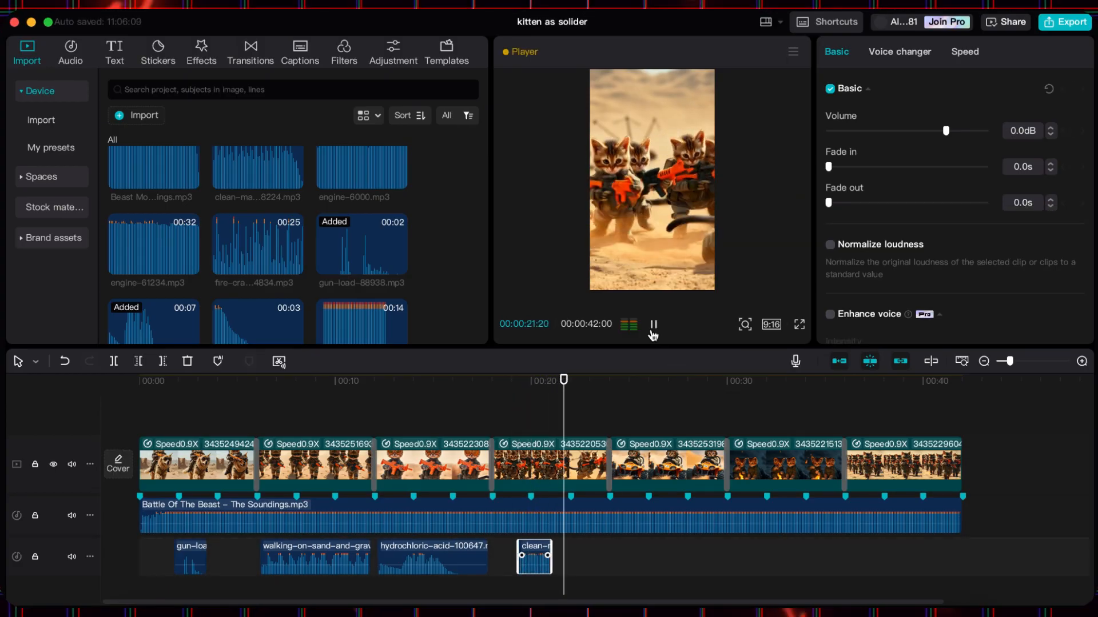
left_click(653, 325)
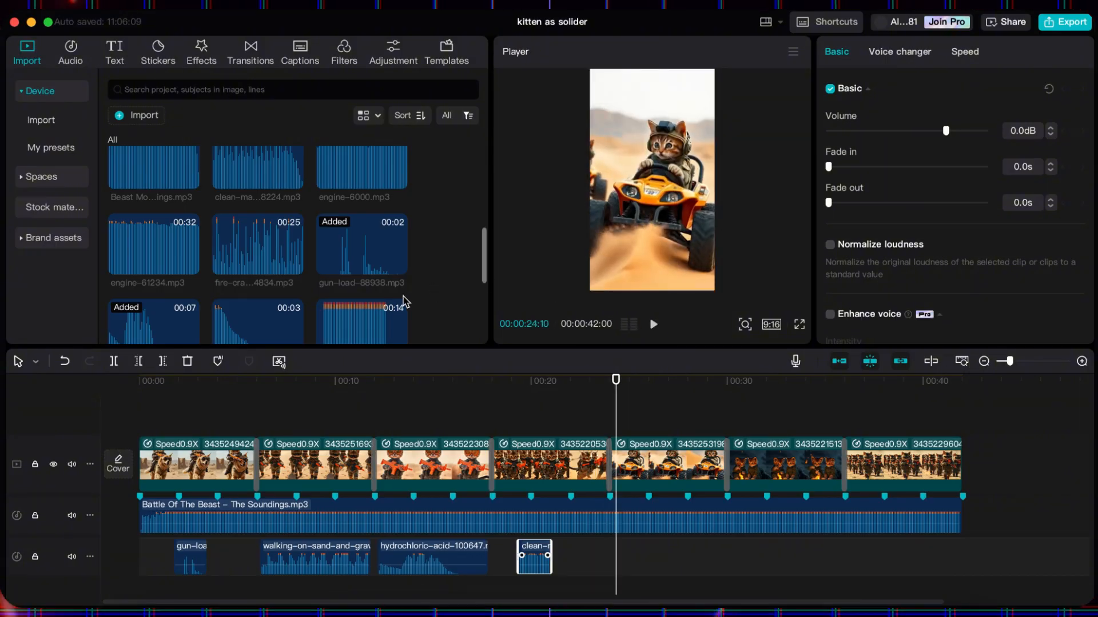
Place the engine-6000.mp3 sound effect under the orange off-road vehicle clip at 00:00:24:10 and play it back briefly.
left_click_drag(388, 175, 621, 553)
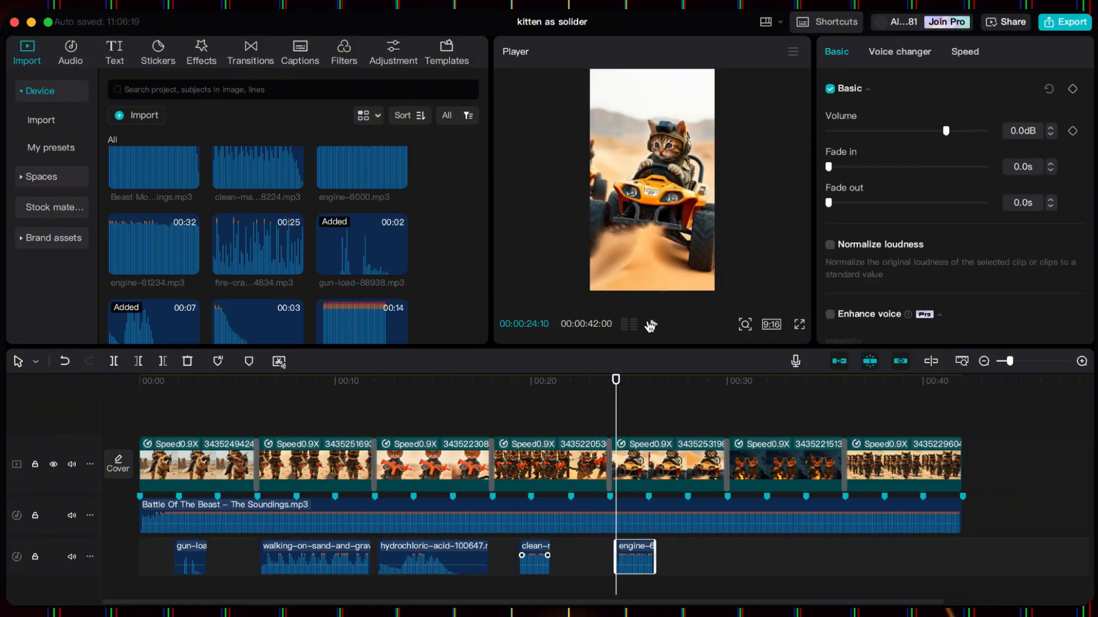
key("space")
key("space")
Layer strong-desert-wind-155416.mp3 on a new audio track beneath the engine sound and trim its end at 00:00:29:25.
scroll(428, 262, "down", 5)
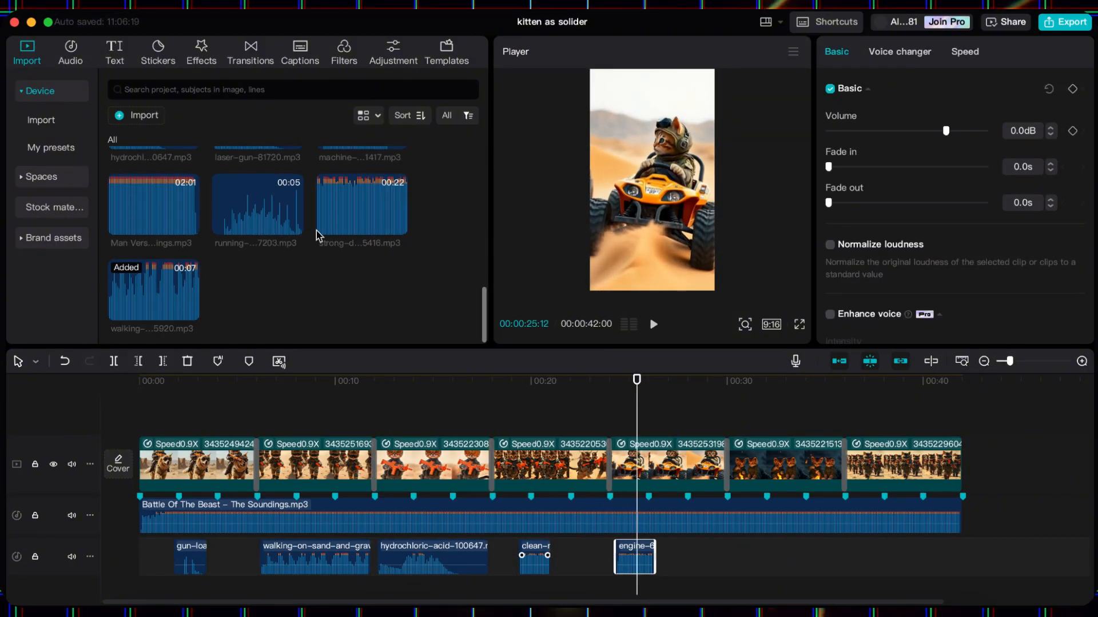
left_click_drag(318, 236, 620, 580)
left_click(731, 415)
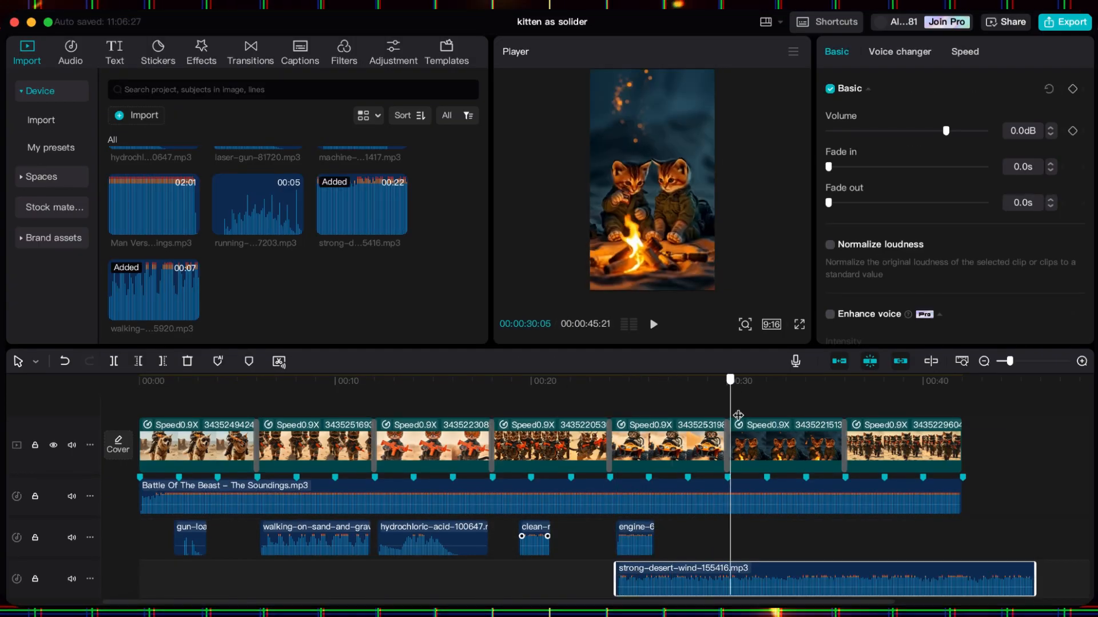
left_click(724, 415)
key("w")
Place the fire-crackling sound effect under the campfire clip, directly after the desert wind, and trim its end at 00:00:35:25.
scroll(334, 263, "up", 3)
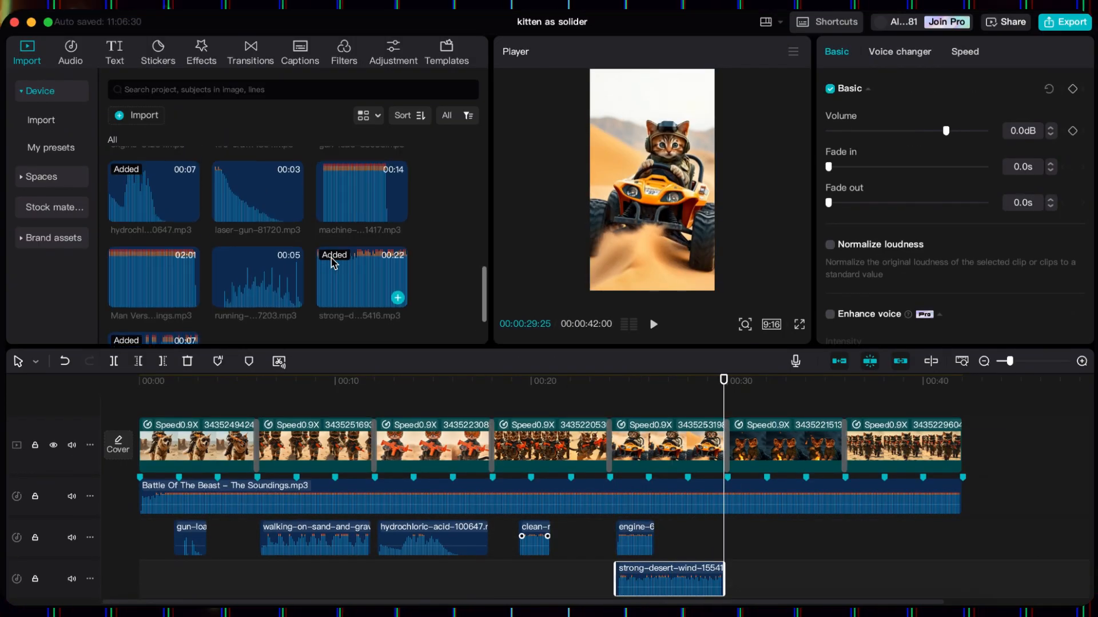
scroll(334, 263, "up", 4)
left_click_drag(289, 286, 724, 578)
left_click_drag(724, 422, 841, 421)
key("w")
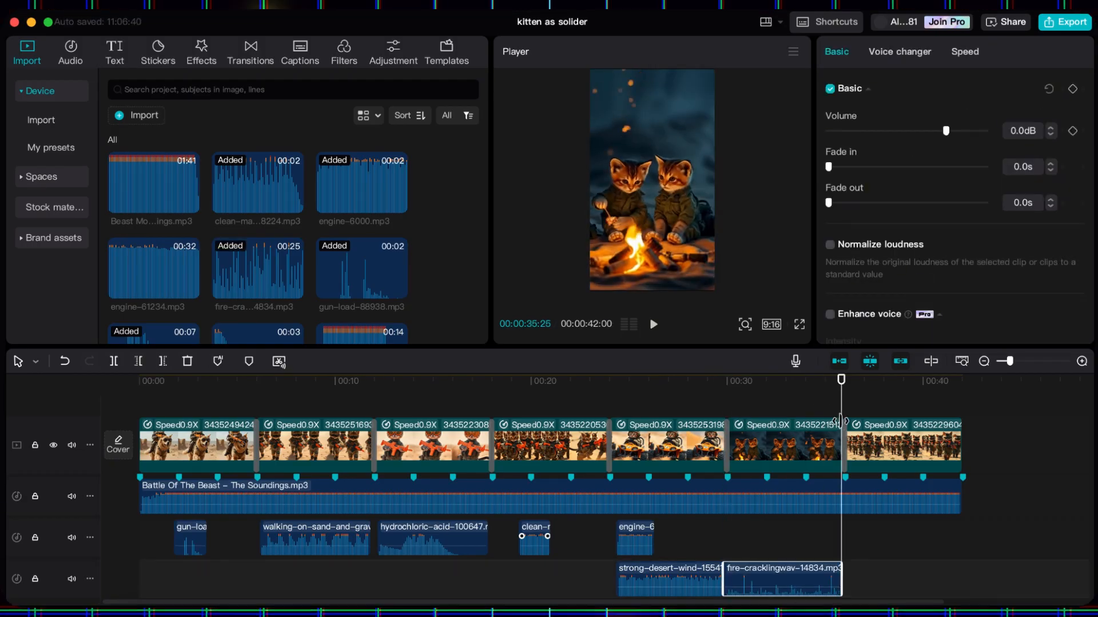
Copy the walking-on-sand sound effect and paste it under the final marching platoon clip, starting at 00:00:36:05.
scroll(375, 269, "down", 3)
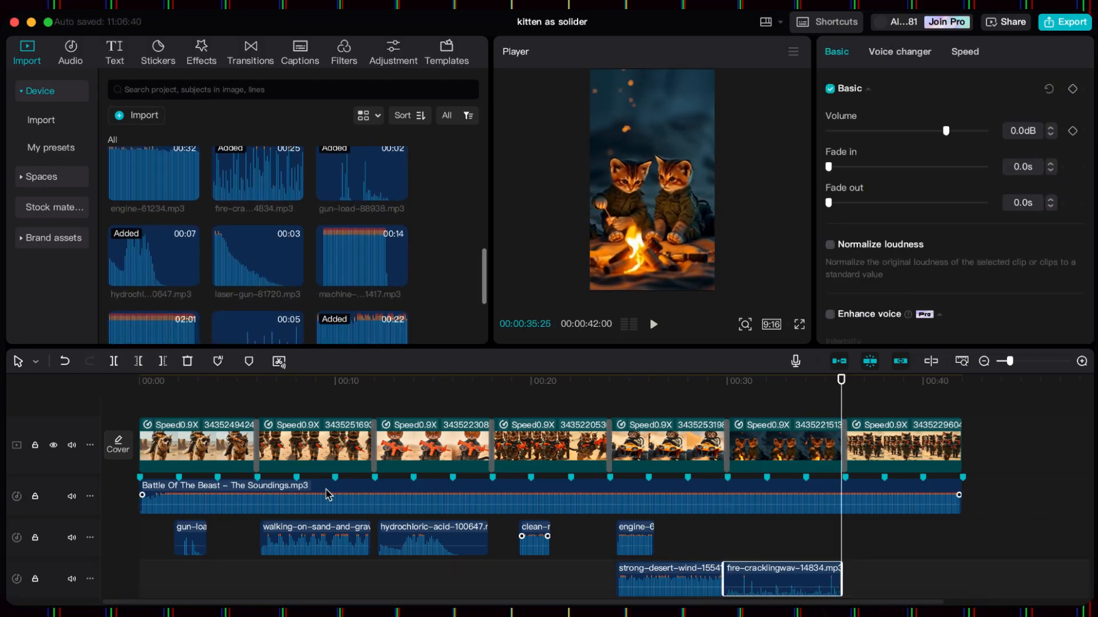
left_click(320, 543)
key("super+c")
key("super+v")
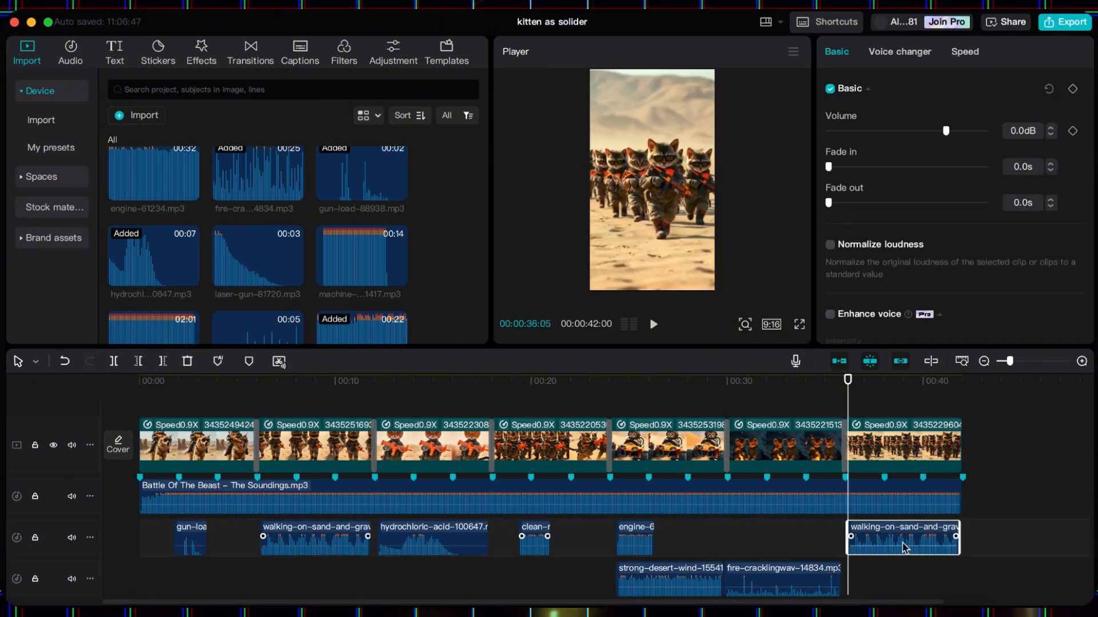
Check the last clip's frames, and play the video from the start to review the added sound effects.
left_click_drag(848, 395, 880, 399)
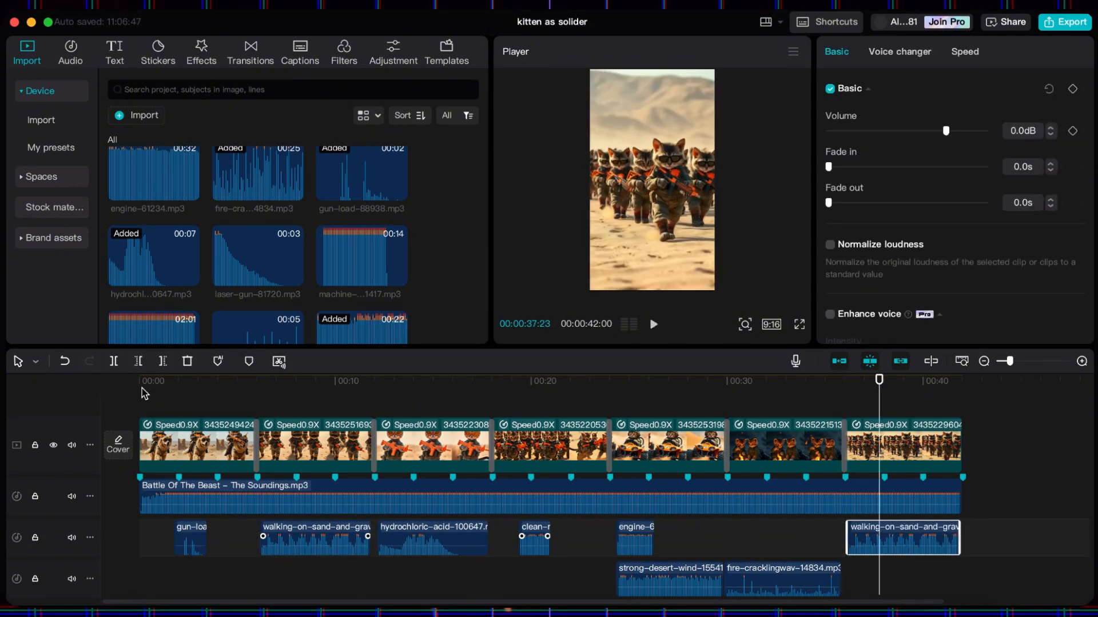
key("Home")
left_click(654, 325)
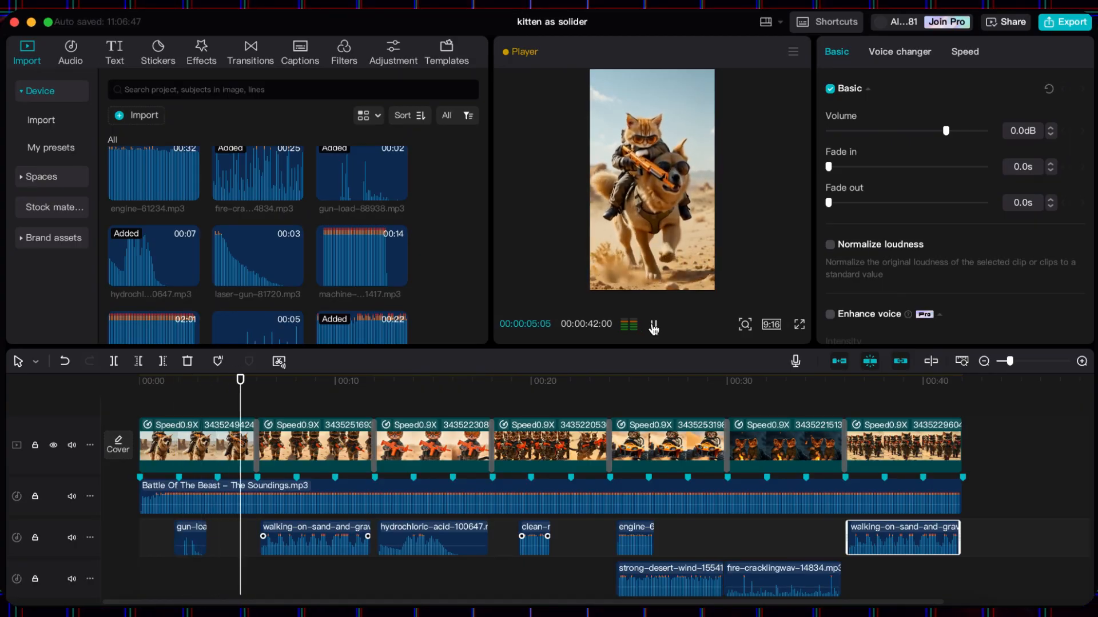
left_click(653, 326)
Export the video as "kitten as solider" in mp4 format at 1080P, H.264, recommended bit rate and 30fps.
left_click(1070, 23)
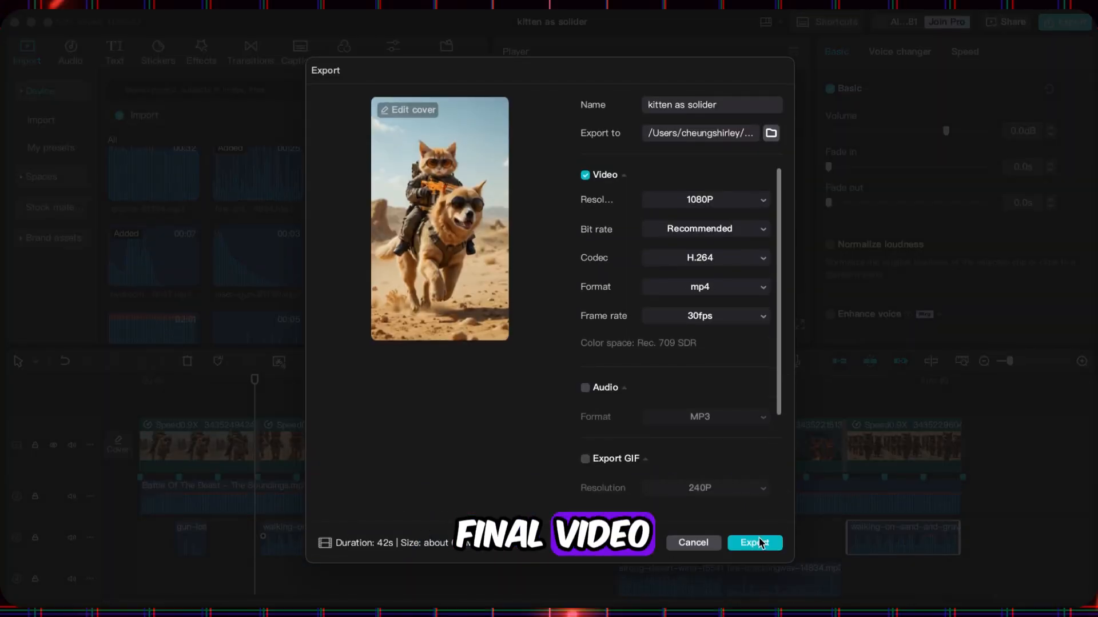
left_click(762, 543)
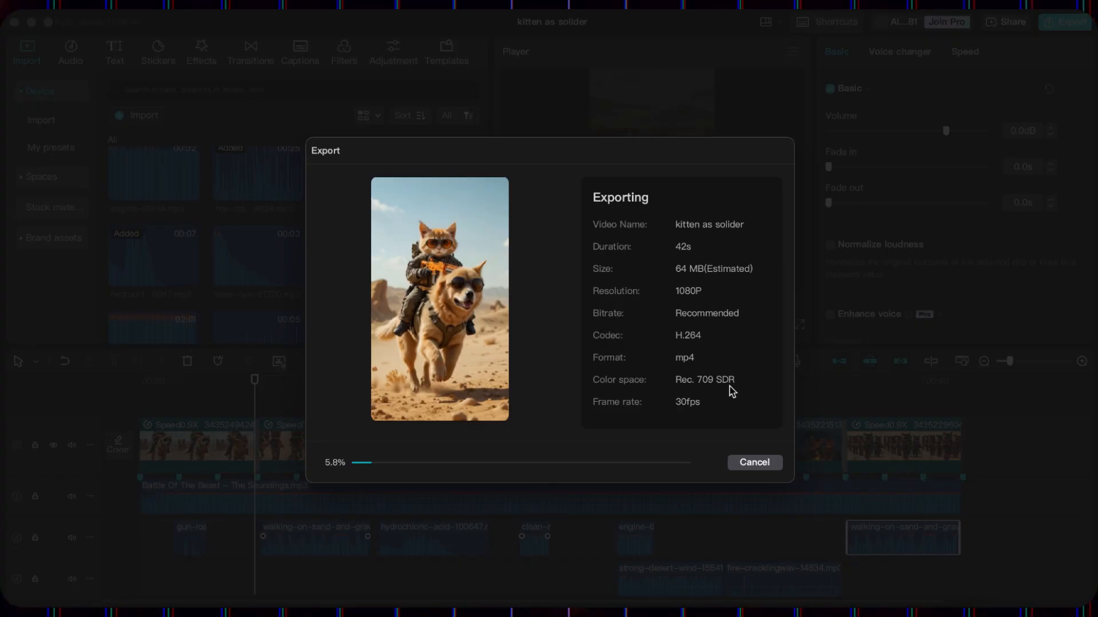